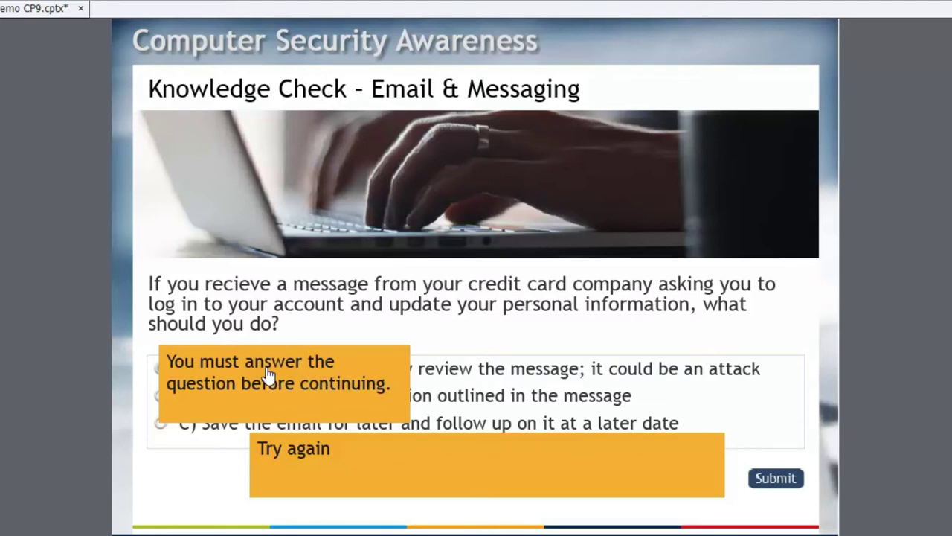
Stack the Incomplete and Try again captions at the slide's right edge, clear of the answers.
{"action": "left_click_drag", "start_coordinate": [521, 354], "coordinate": [834, 173]}
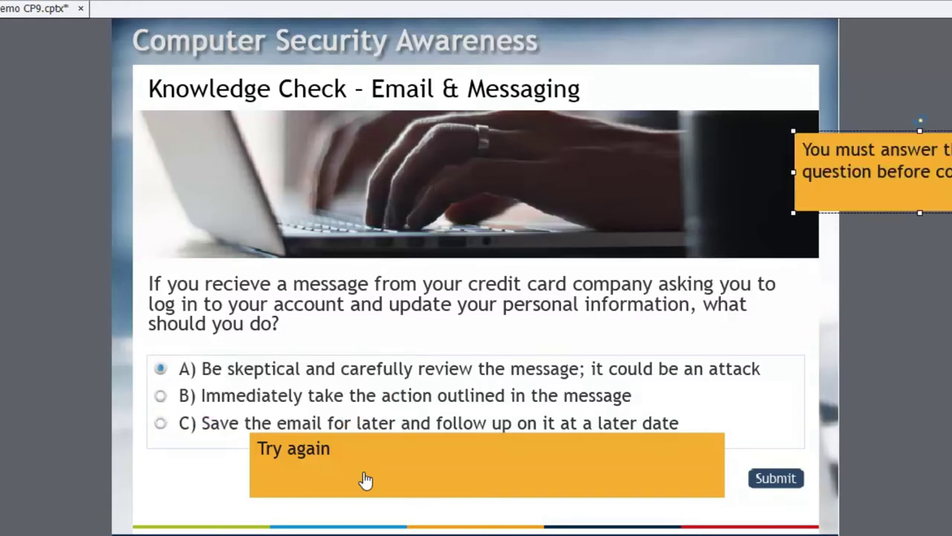
{"action": "left_click", "coordinate": [449, 444]}
{"action": "left_click_drag", "start_coordinate": [814, 353], "coordinate": [851, 262]}
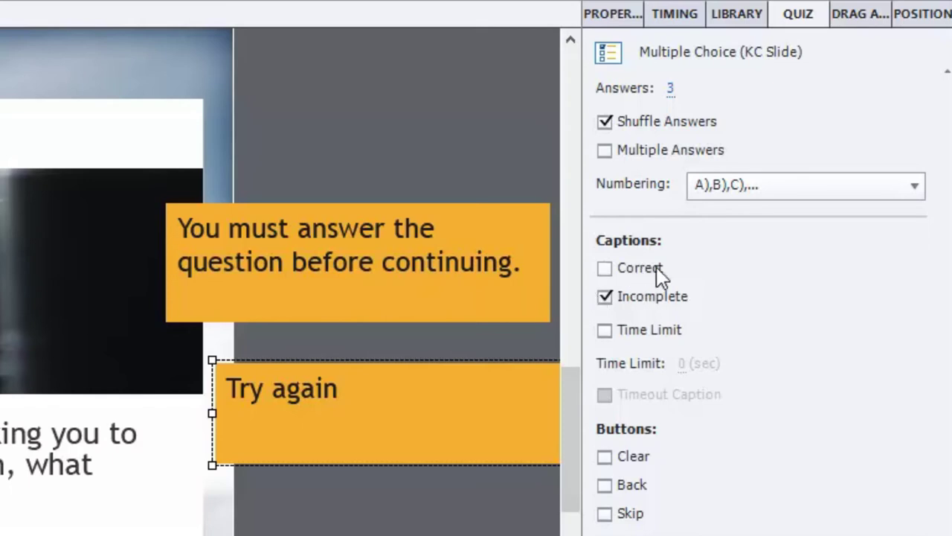
Enable the Correct caption and place it over the upper-left of the laptop image.
{"action": "left_click", "coordinate": [605, 270]}
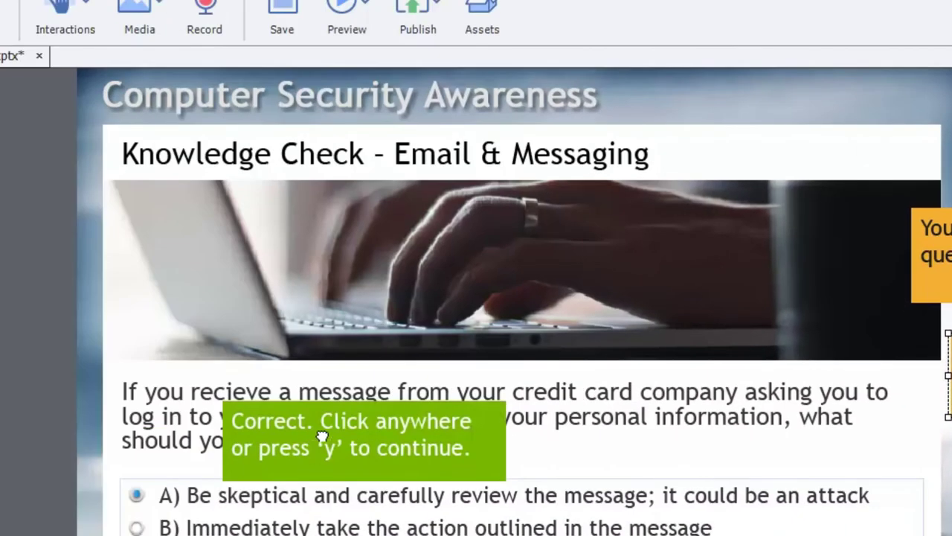
{"action": "left_click", "coordinate": [322, 437]}
{"action": "left_click_drag", "start_coordinate": [323, 437], "coordinate": [237, 240]}
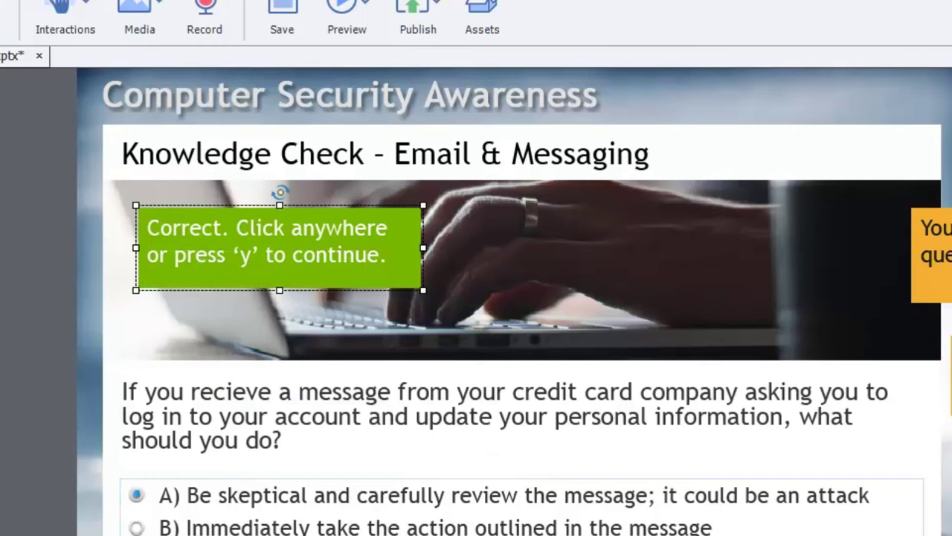
Add the quoted answer 'Be skeptical and carefully review the message…' to the Correct caption and widen it.
{"action": "double_click", "coordinate": [240, 235]}
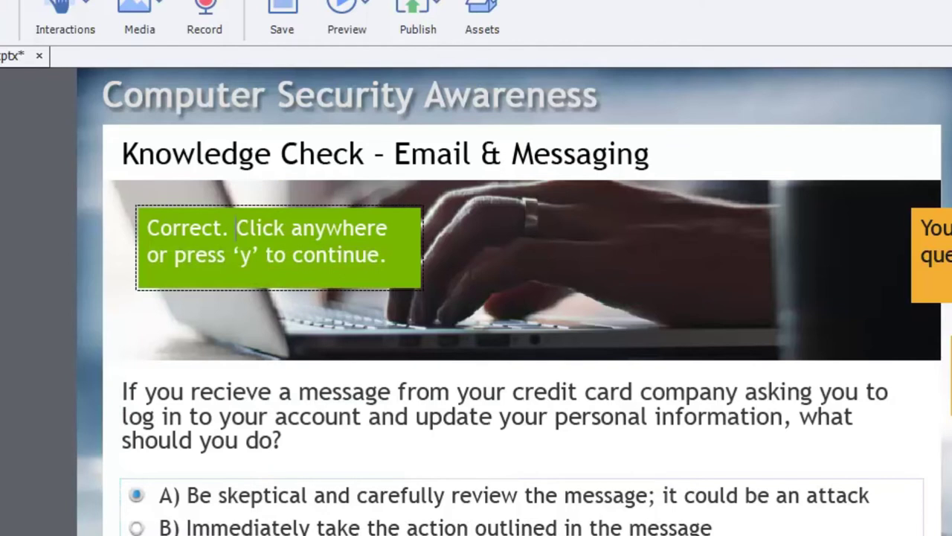
{"action": "type", "text": "\"\""}
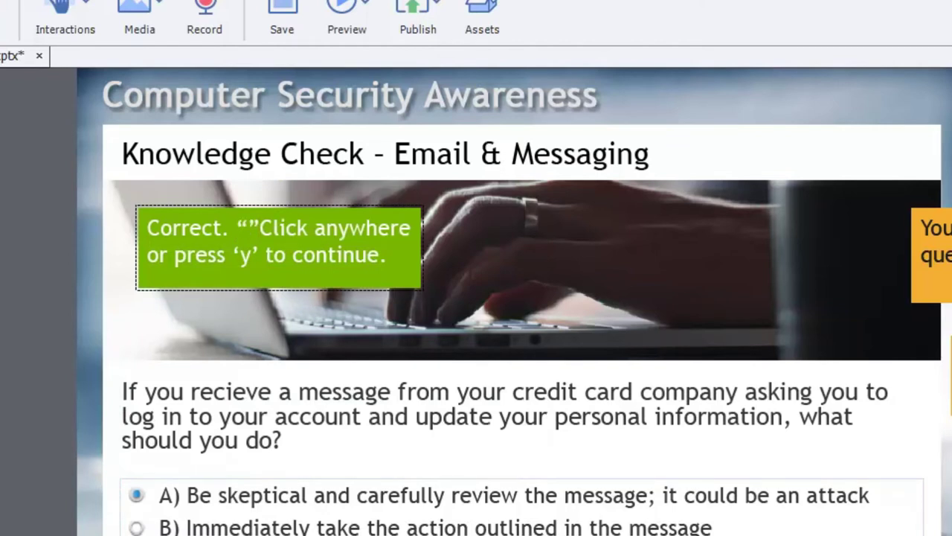
{"action": "key", "text": "Left"}
{"action": "type", "text": "Be skeptic"}
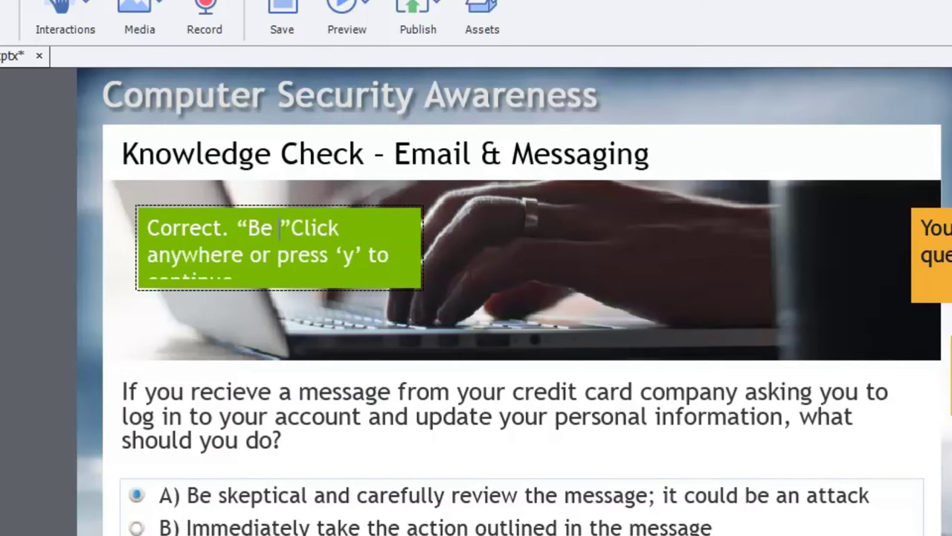
{"action": "type", "text": "al and care"}
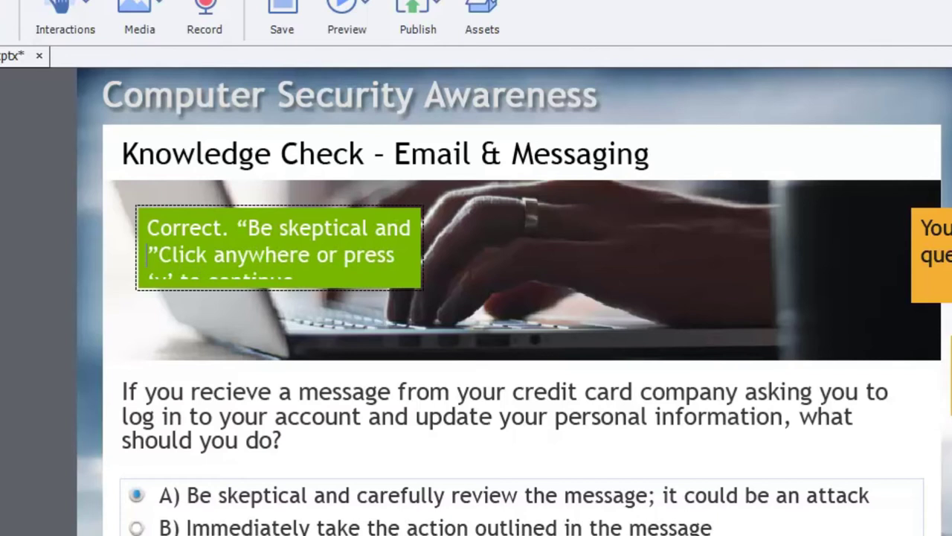
{"action": "type", "text": "fully review t"}
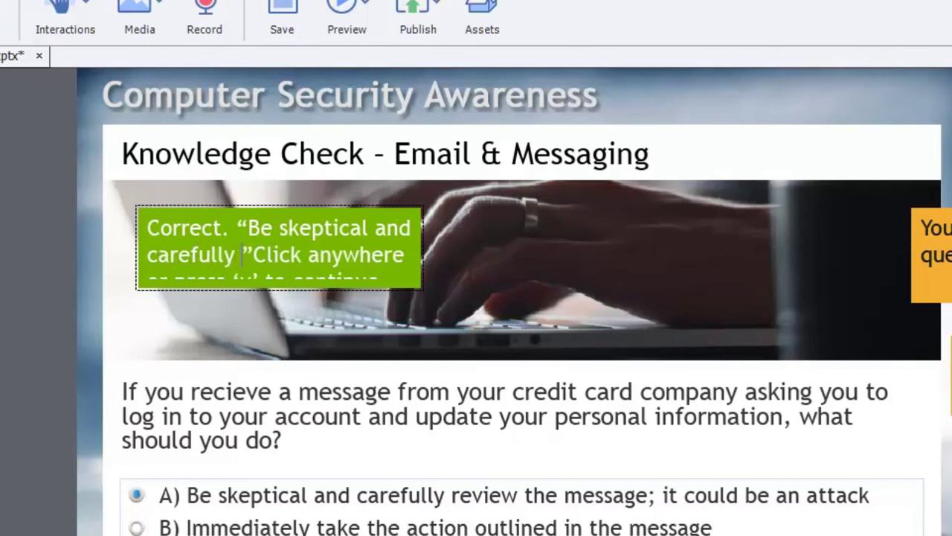
{"action": "type", "text": "he message"}
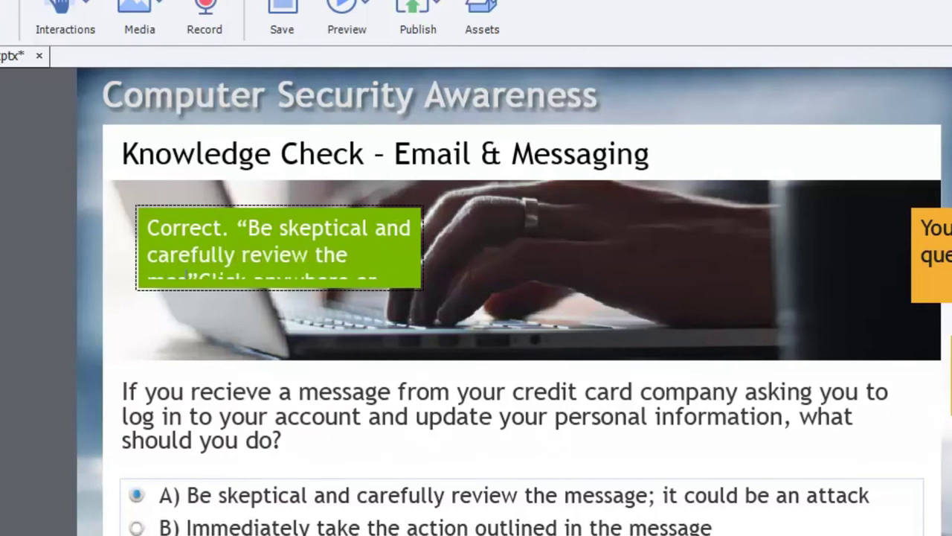
{"action": "type", "text": "; it could"}
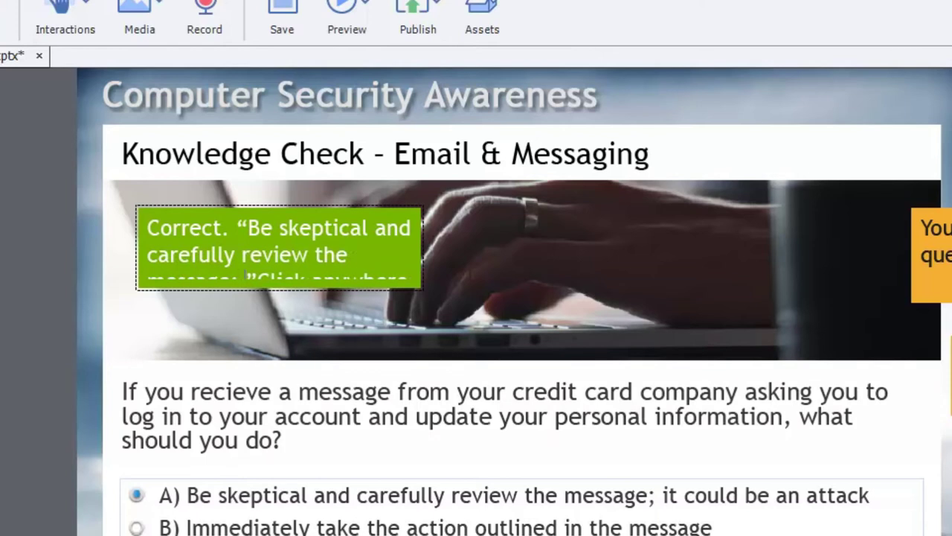
{"action": "type", "text": " be an"}
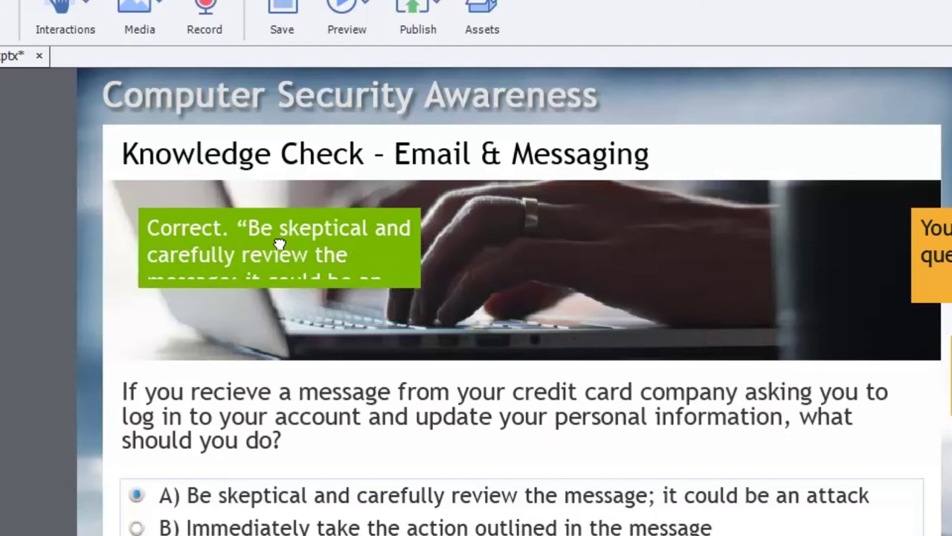
{"action": "left_click", "coordinate": [423, 289]}
{"action": "left_click_drag", "start_coordinate": [422, 289], "coordinate": [837, 309]}
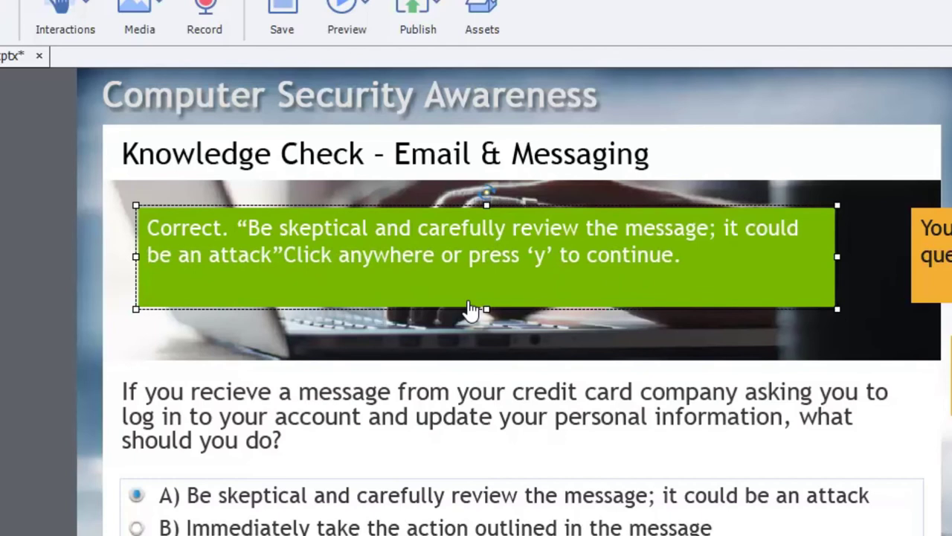
Append 'is the correct answer.' after the quote and delete 'or press ‘y’'.
{"action": "left_click", "coordinate": [283, 254]}
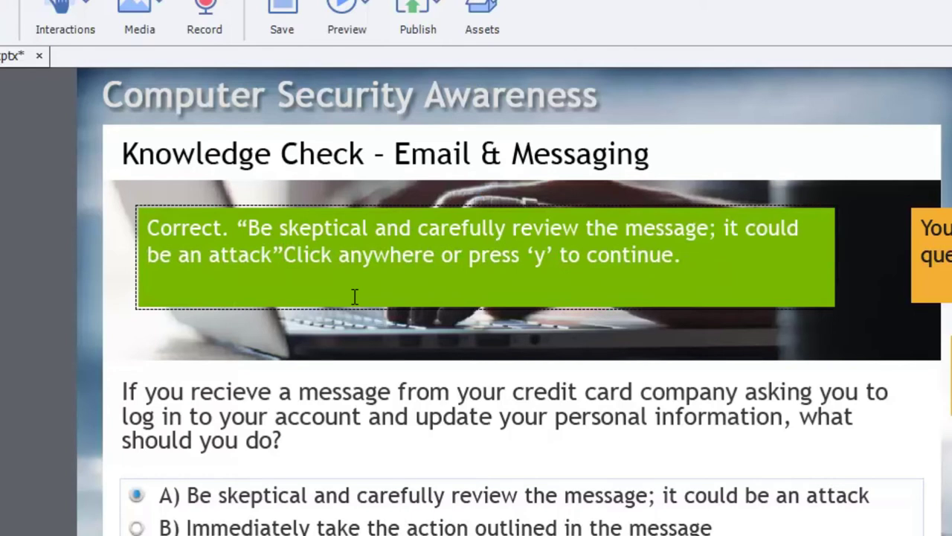
{"action": "type", "text": "is the correct"}
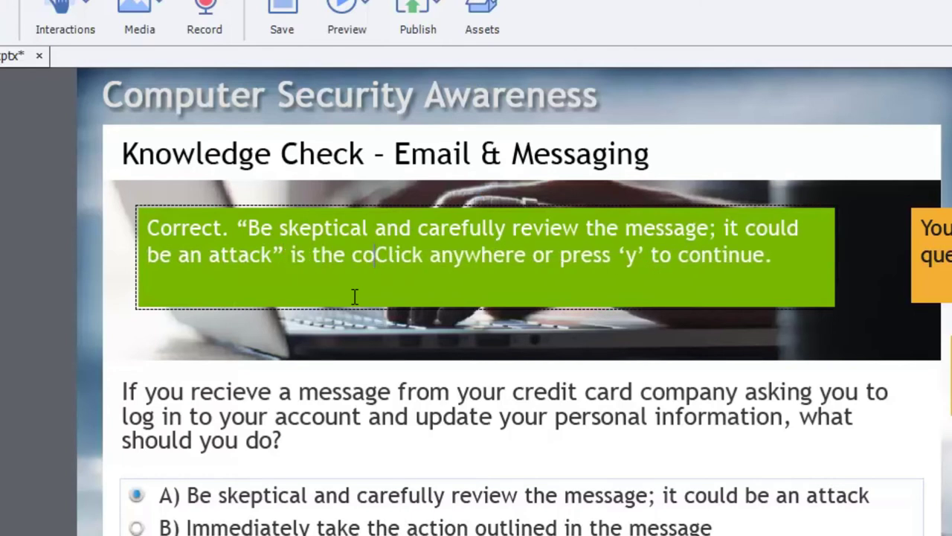
{"action": "type", "text": " answer."}
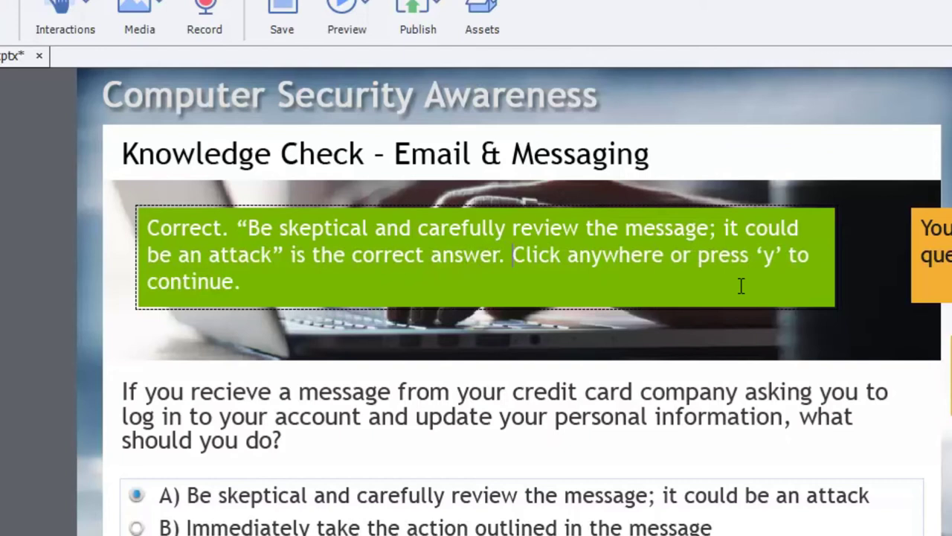
{"action": "left_click", "coordinate": [721, 257]}
{"action": "left_click_drag", "start_coordinate": [670, 256], "coordinate": [791, 253]}
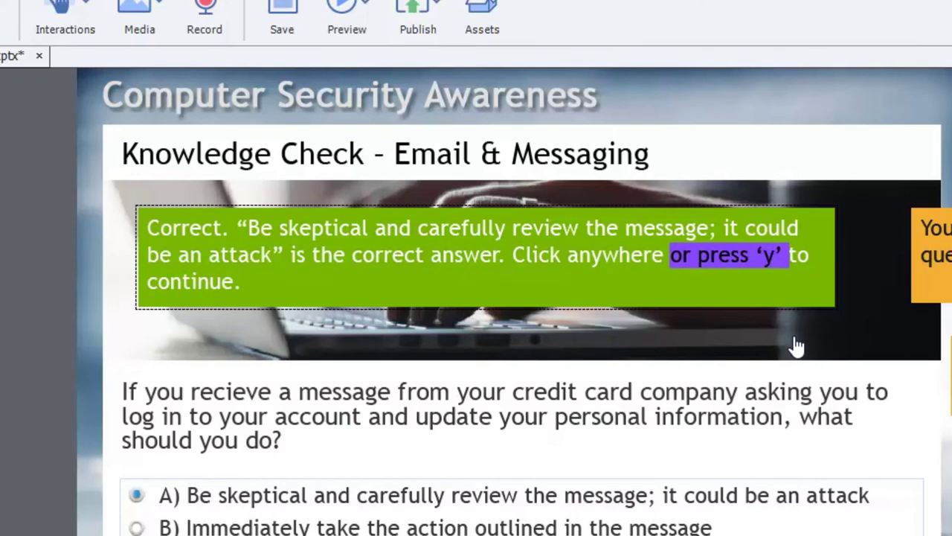
{"action": "key", "text": "Delete"}
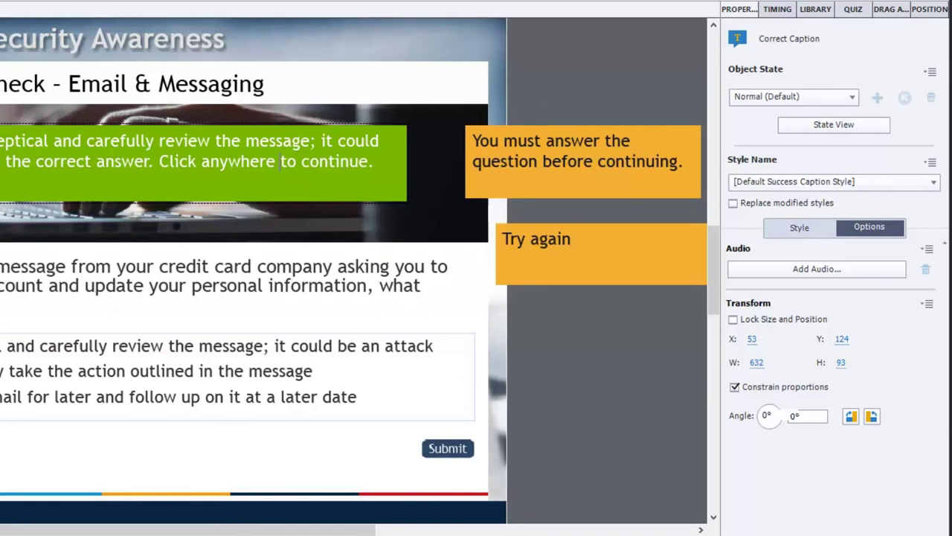
Preview the two Windows sound clips in the project Library.
{"action": "key", "text": "Escape"}
{"action": "left_click", "coordinate": [139, 164]}
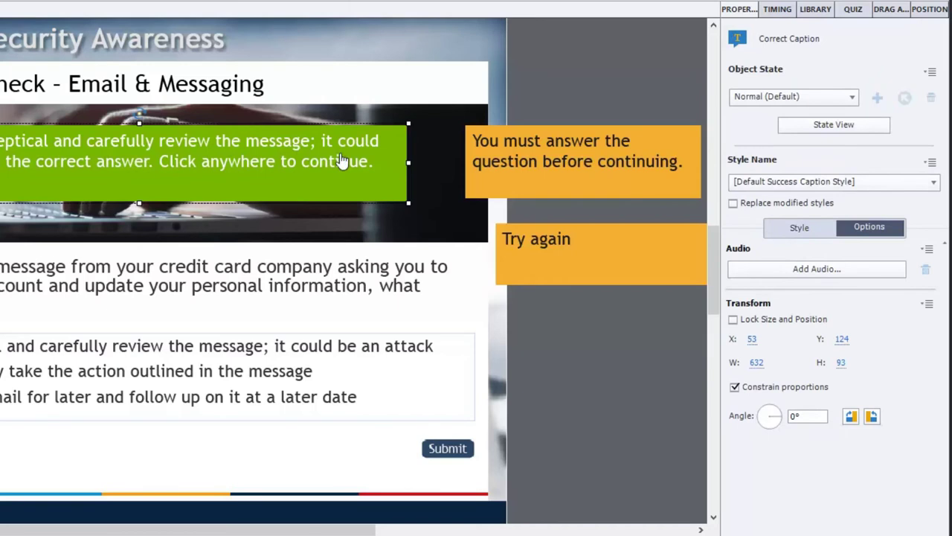
{"action": "left_click", "coordinate": [819, 12]}
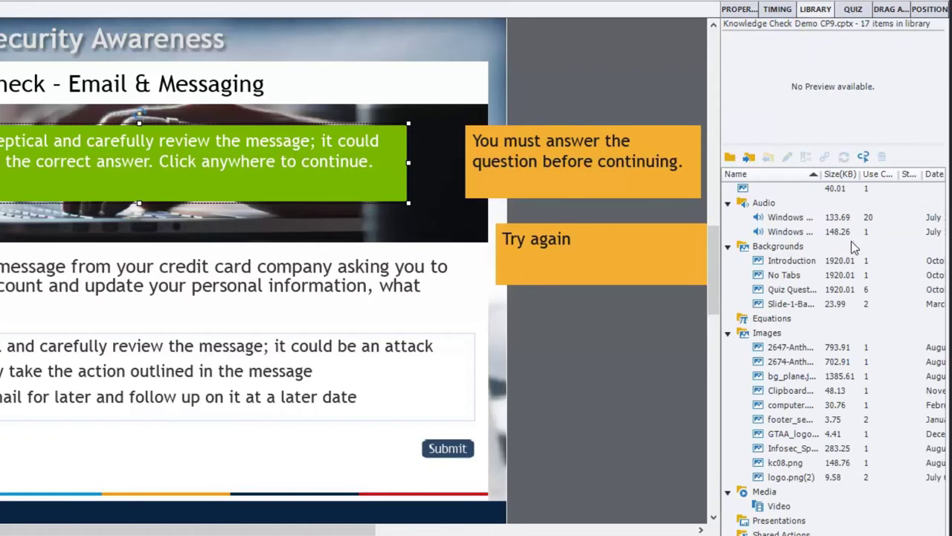
{"action": "left_click", "coordinate": [795, 232]}
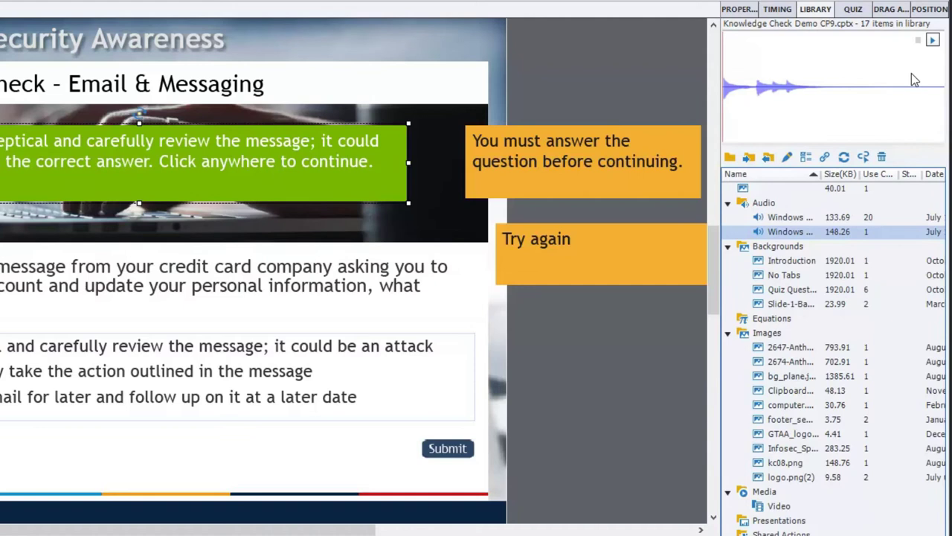
{"action": "left_click", "coordinate": [935, 41]}
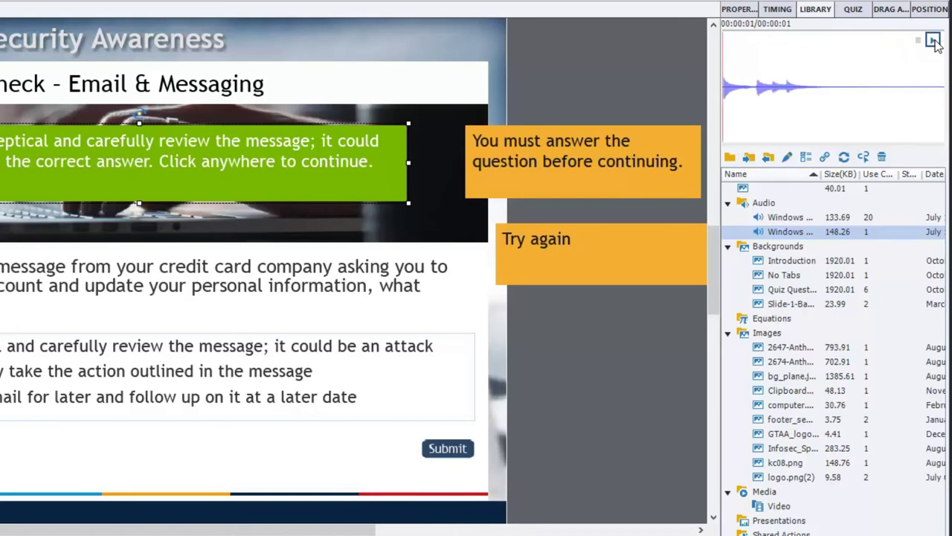
{"action": "left_click", "coordinate": [789, 217]}
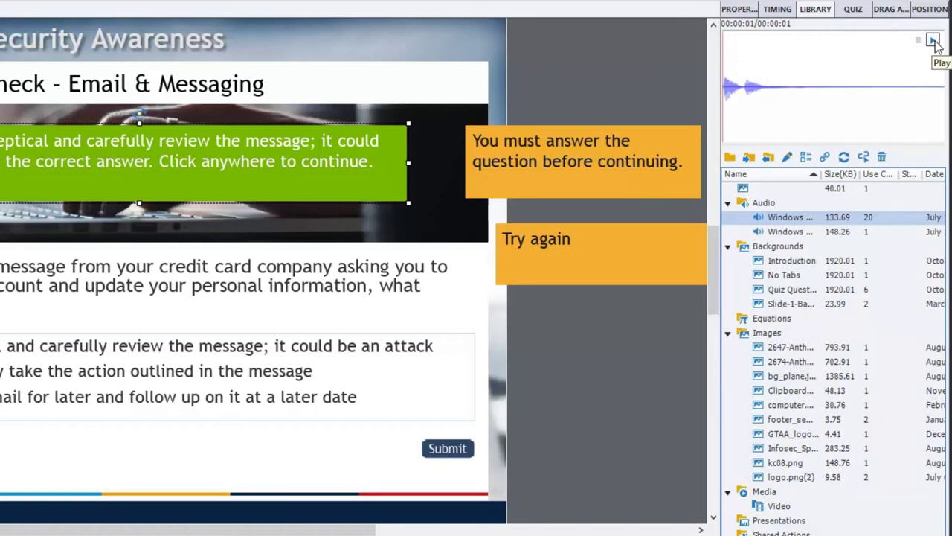
{"action": "left_click", "coordinate": [934, 41]}
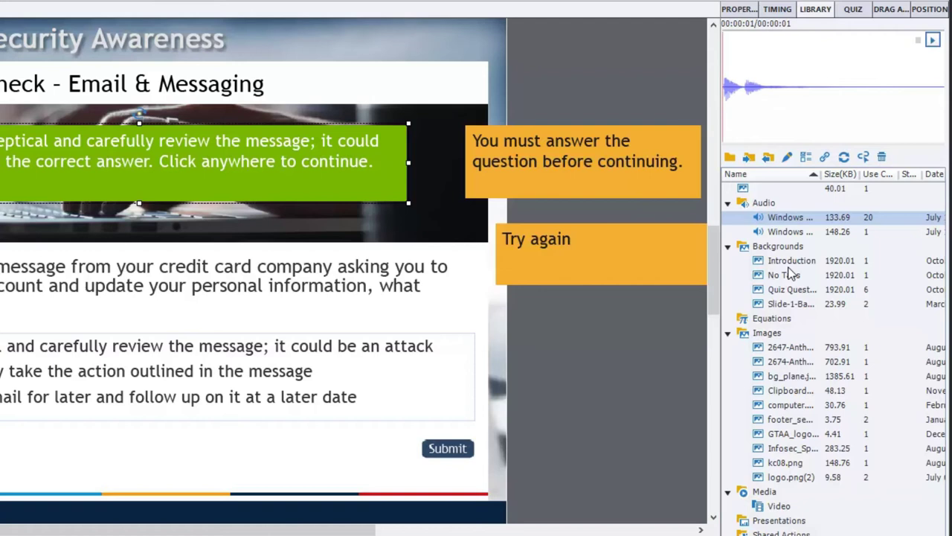
Attach the Windows sound clips to the green Correct and orange feedback captions.
{"action": "left_click", "coordinate": [796, 233]}
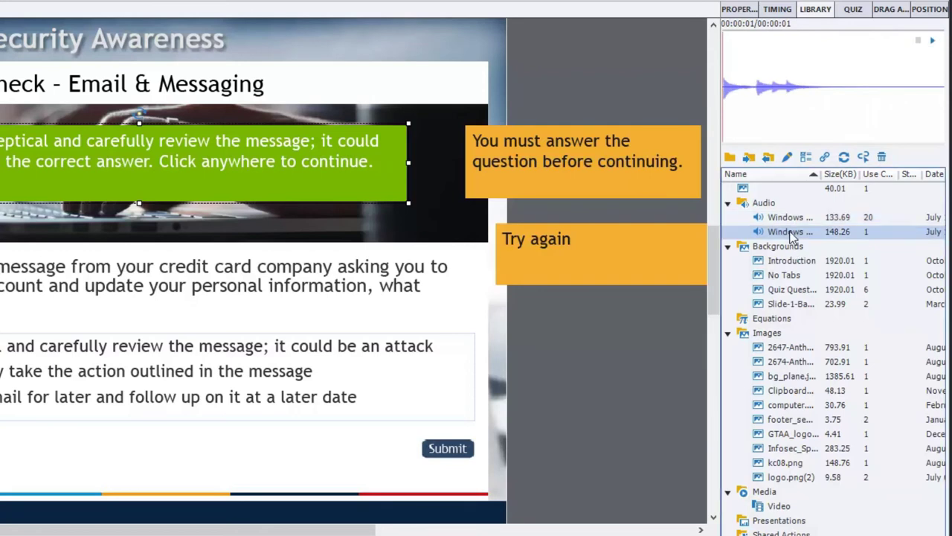
{"action": "left_click_drag", "start_coordinate": [793, 234], "coordinate": [215, 162]}
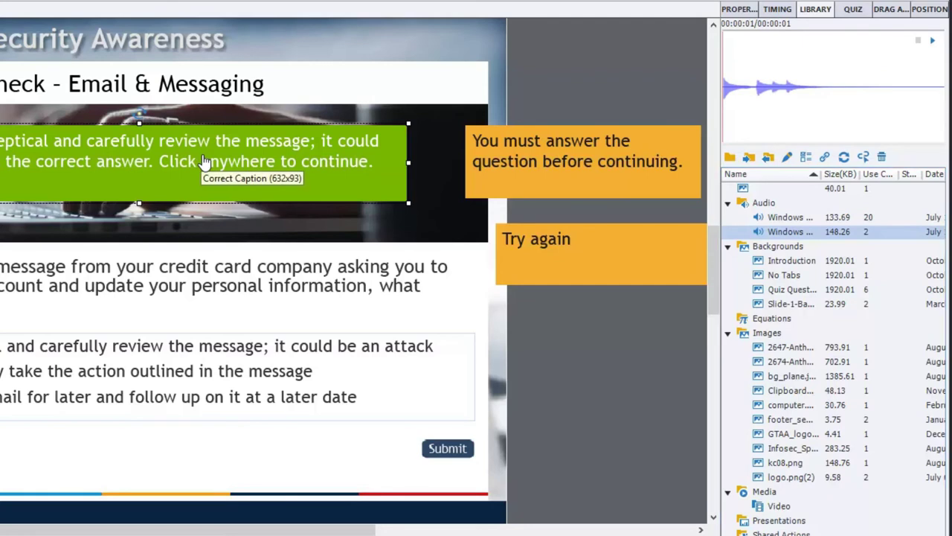
{"action": "left_click", "coordinate": [790, 217]}
{"action": "left_click_drag", "start_coordinate": [790, 218], "coordinate": [578, 250]}
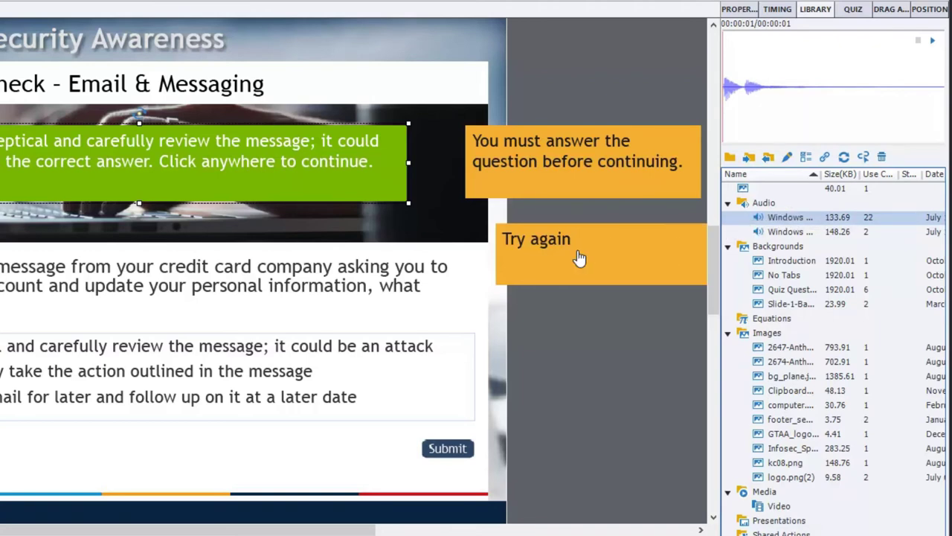
{"action": "left_click", "coordinate": [581, 369]}
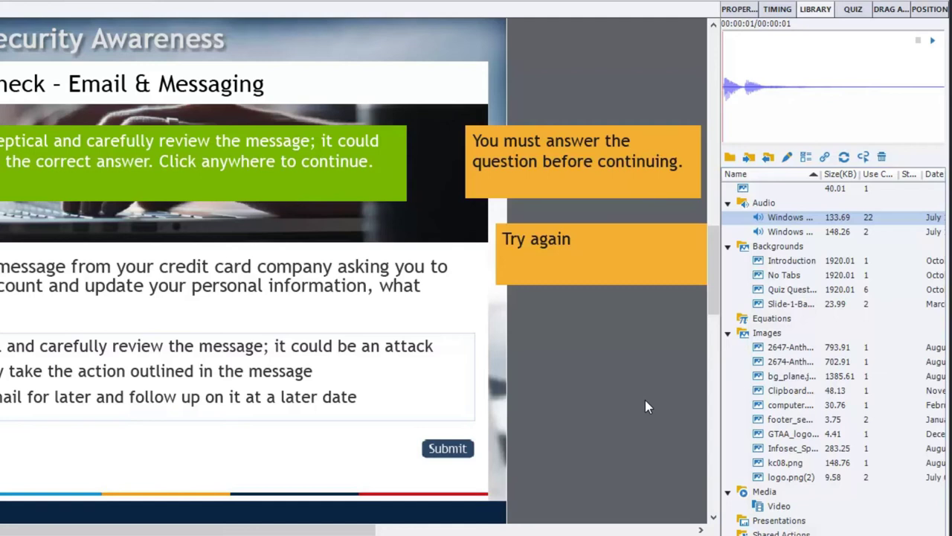
Enable the Clear, Back and Skip buttons in the slide's Quiz settings.
{"action": "left_click", "coordinate": [865, 12]}
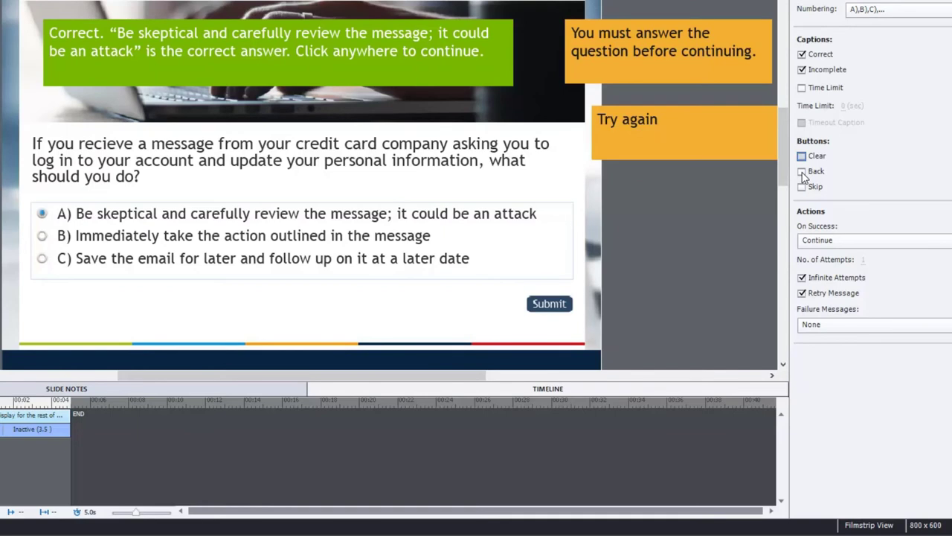
{"action": "left_click", "coordinate": [801, 155]}
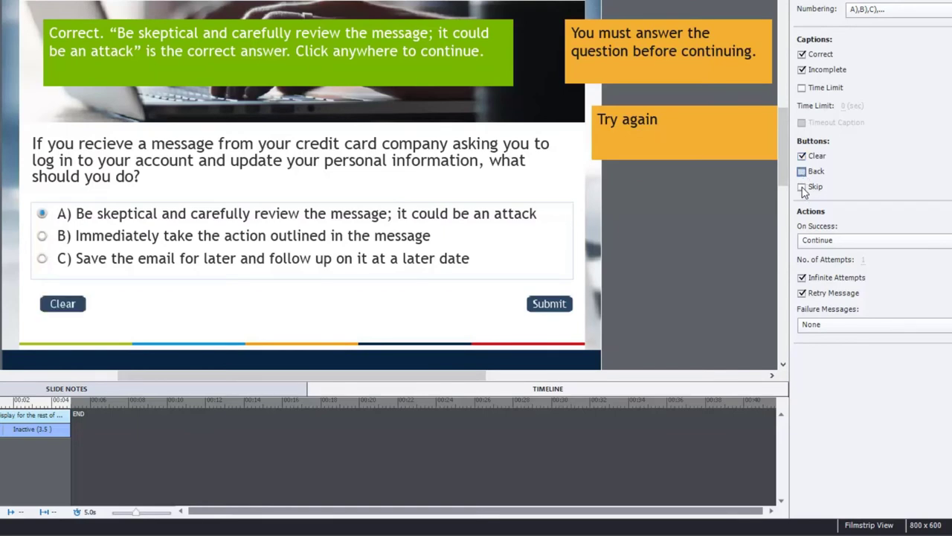
{"action": "left_click", "coordinate": [801, 171]}
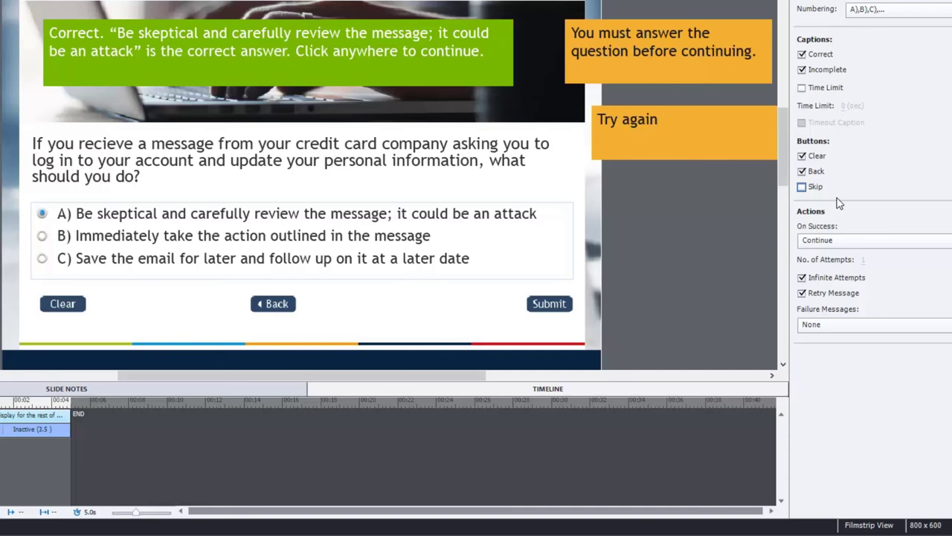
{"action": "left_click", "coordinate": [802, 186]}
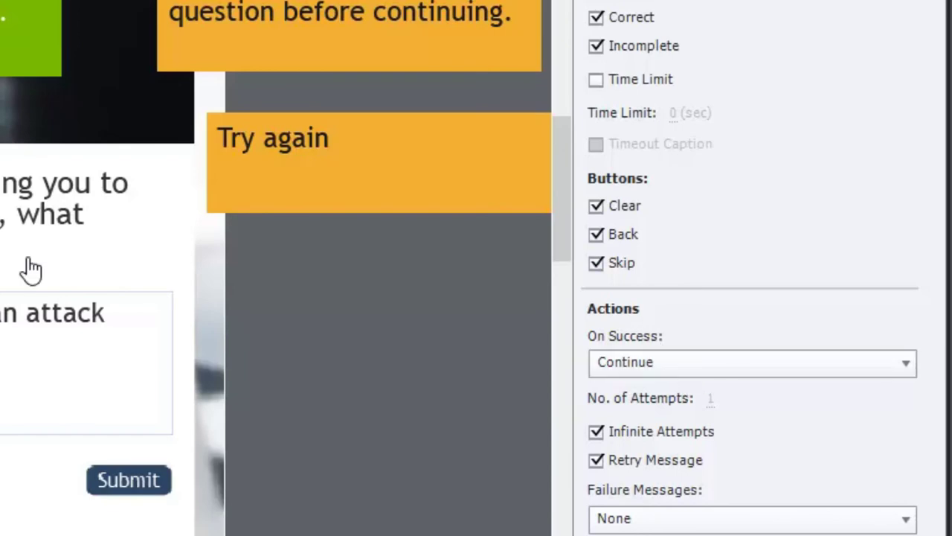
Set the On Success action to 'Go to the next slide'.
{"action": "left_click", "coordinate": [653, 365]}
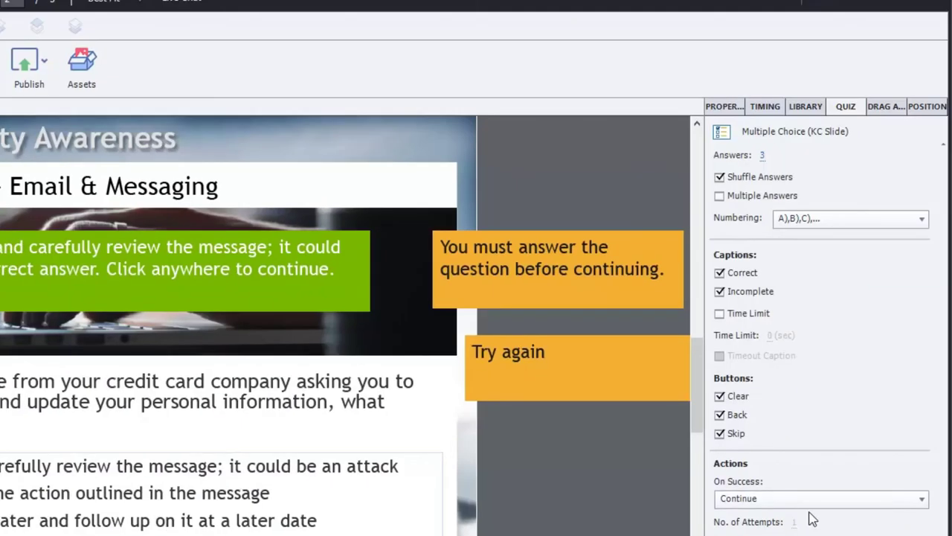
{"action": "left_click", "coordinate": [784, 501]}
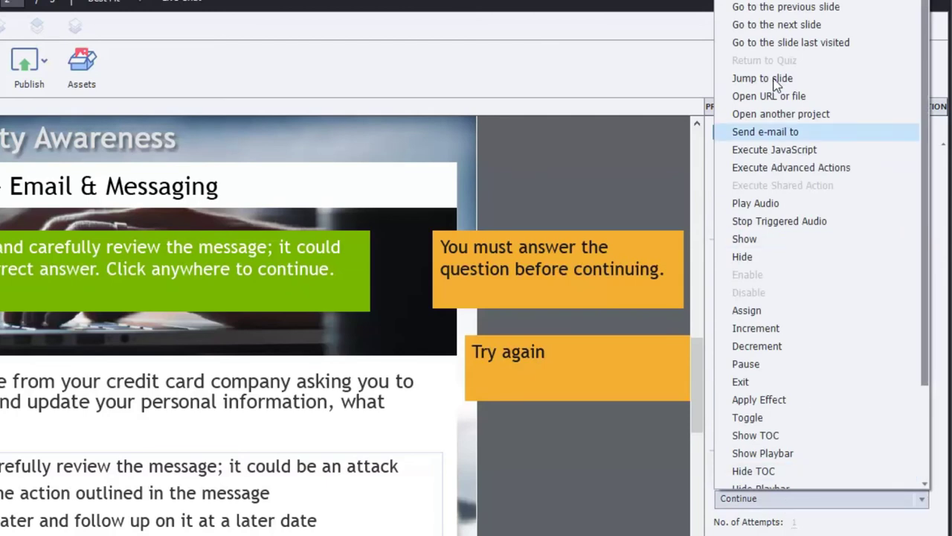
{"action": "left_click", "coordinate": [783, 25]}
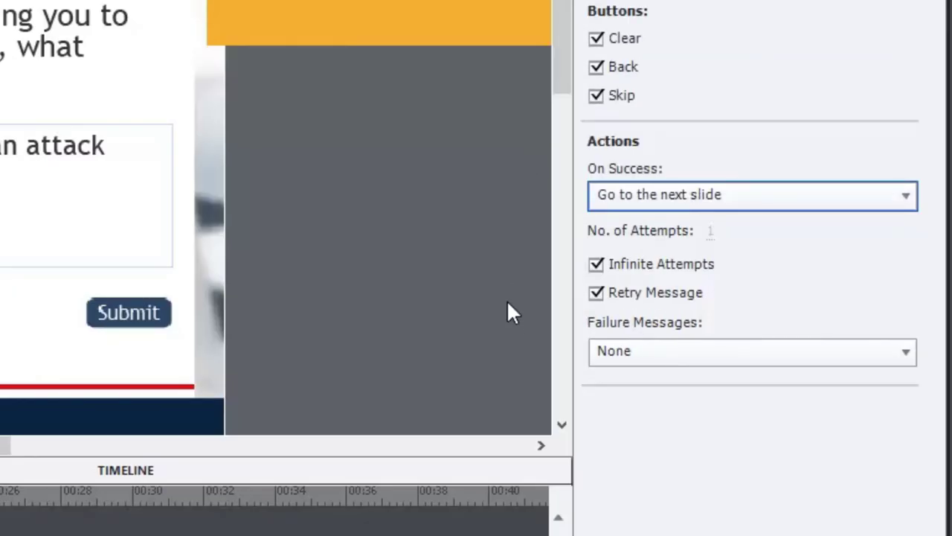
Move the Try again caption down just above the answer choices, at X 473, Y 284.
{"action": "left_click", "coordinate": [369, 8]}
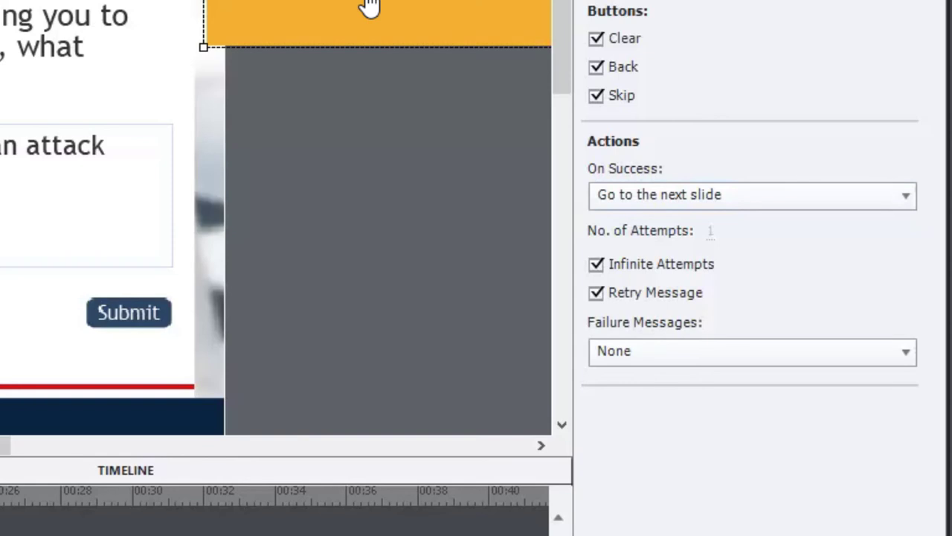
{"action": "left_click_drag", "start_coordinate": [370, 8], "coordinate": [319, 71]}
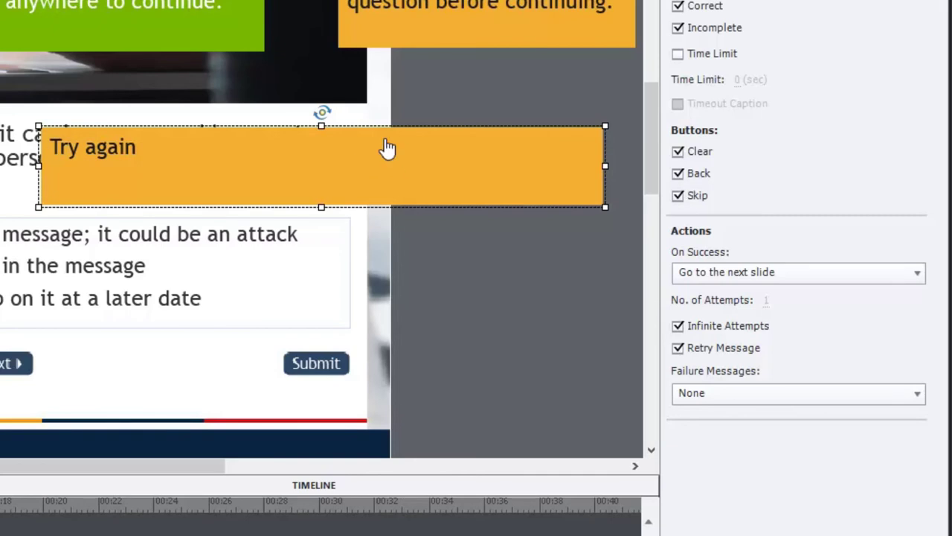
{"action": "double_click", "coordinate": [162, 151]}
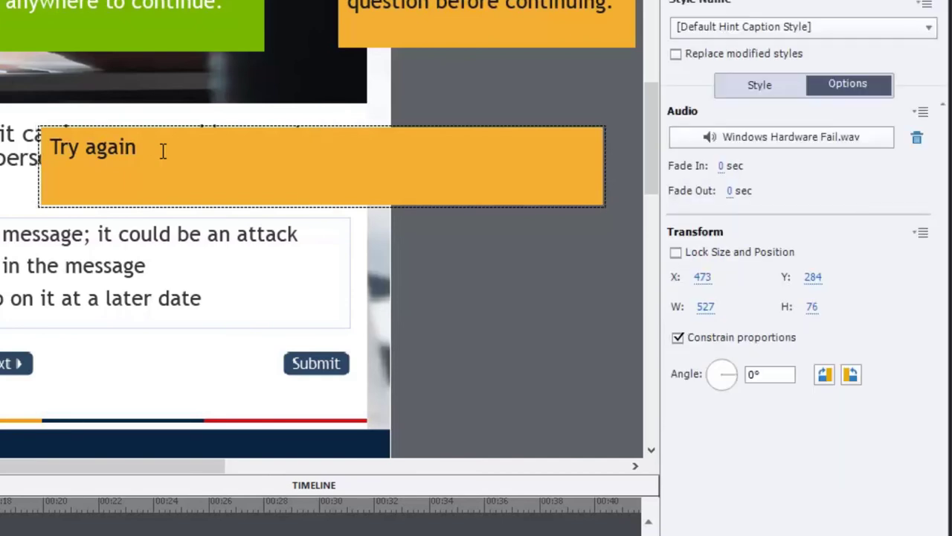
Replace the retry caption text with the recall-the-previous-lesson message ending 'Please try again.'.
{"action": "key", "text": "ctrl+a"}
{"action": "key", "text": "ctrl+c"}
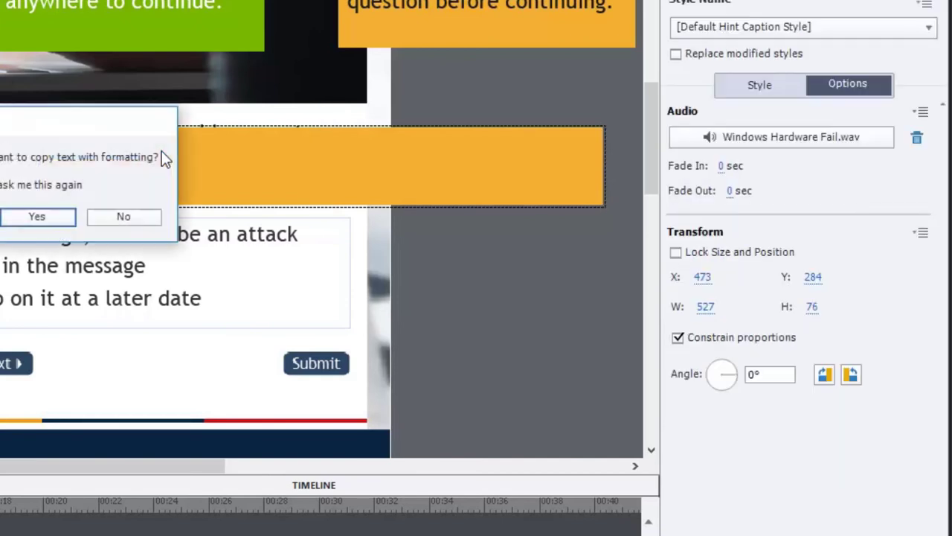
{"action": "left_click", "coordinate": [122, 217]}
{"action": "key", "text": "ctrl+v"}
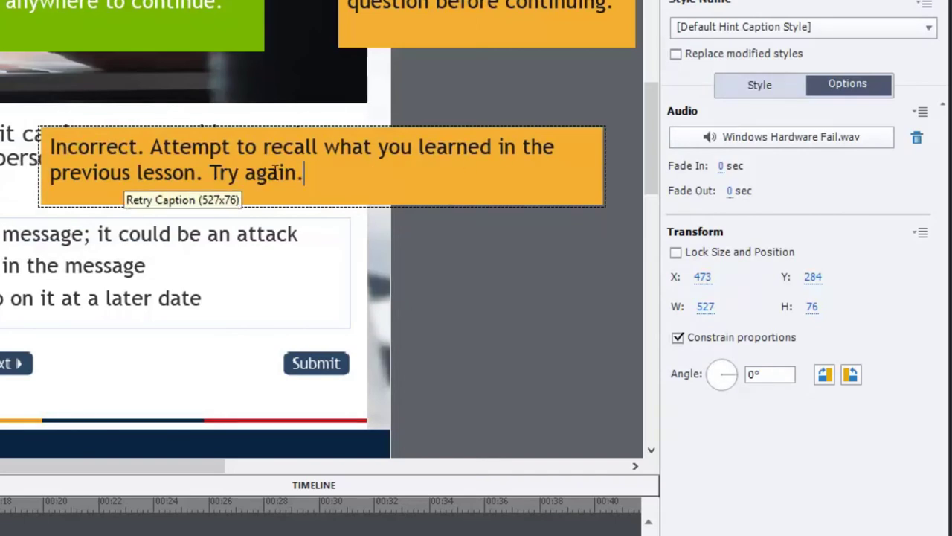
{"action": "left_click", "coordinate": [218, 176]}
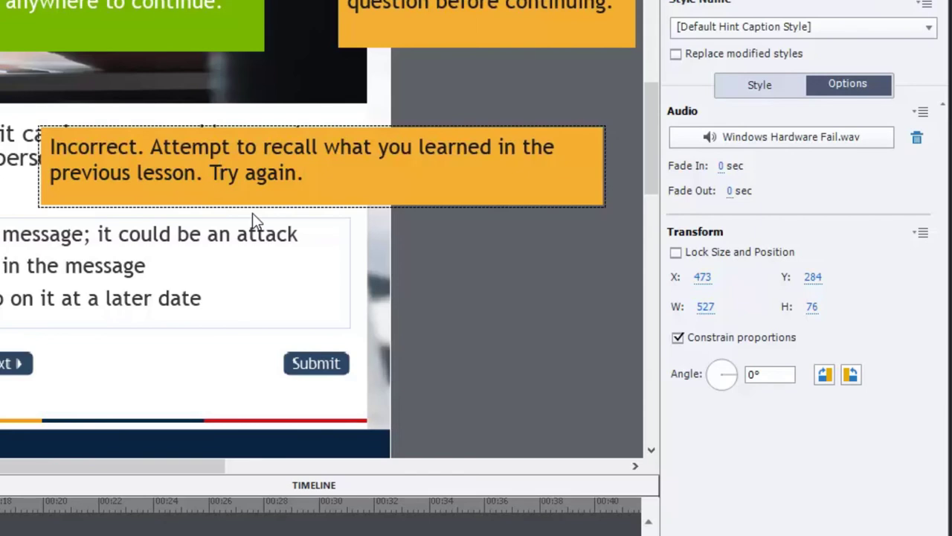
{"action": "key", "text": "BackSpace"}
{"action": "type", "text": "Please t"}
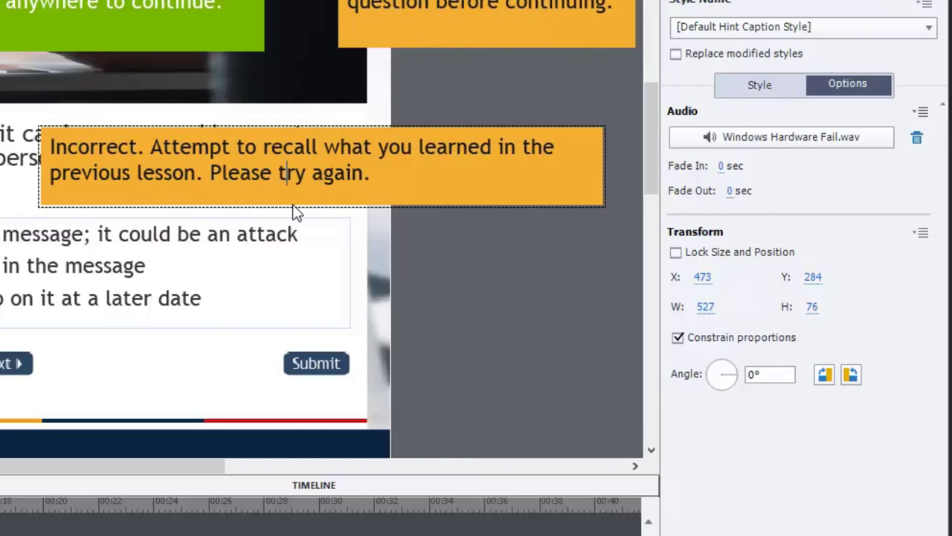
{"action": "left_click", "coordinate": [457, 279]}
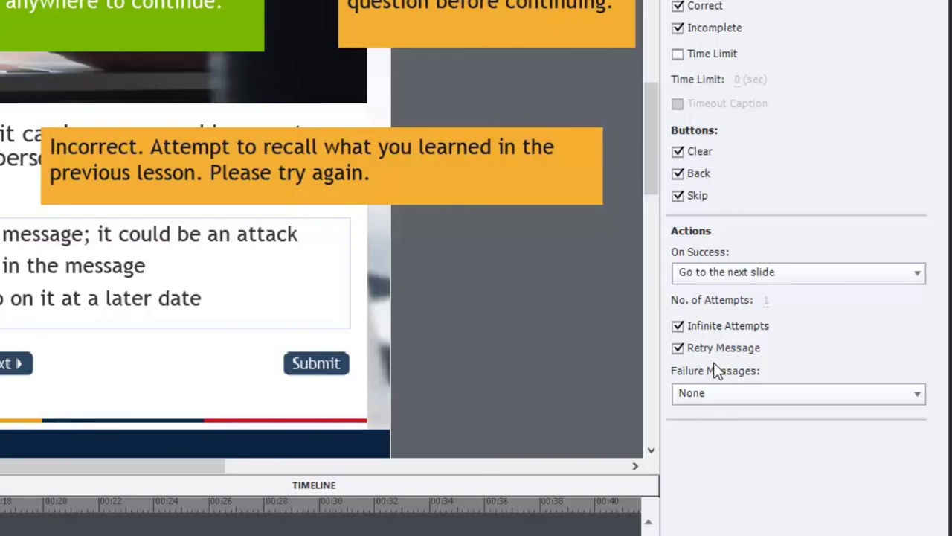
Allow 2 attempts with one failure message, jumping to Slide 1 after the last failed attempt.
{"action": "left_click", "coordinate": [677, 326]}
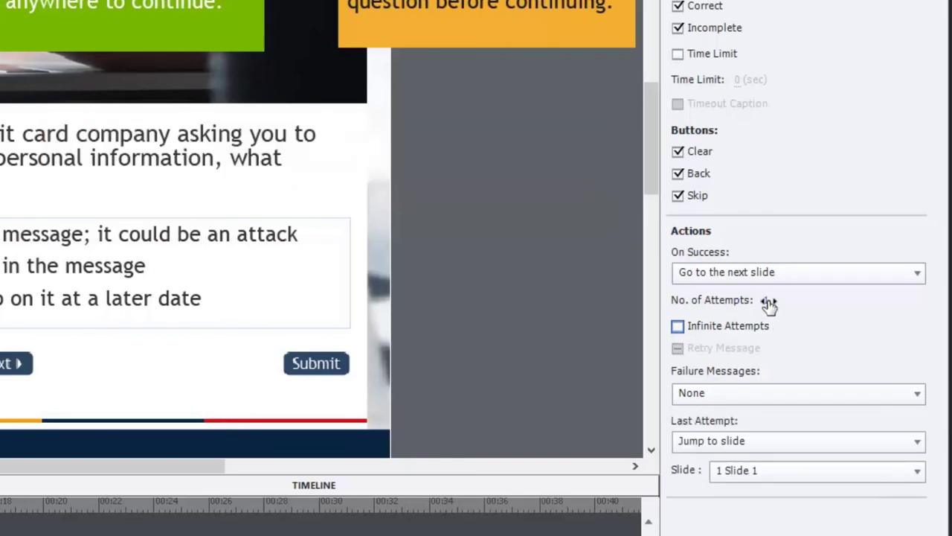
{"action": "left_click", "coordinate": [767, 300]}
{"action": "type", "text": "2"}
{"action": "left_click", "coordinate": [736, 397]}
{"action": "key", "text": "Escape"}
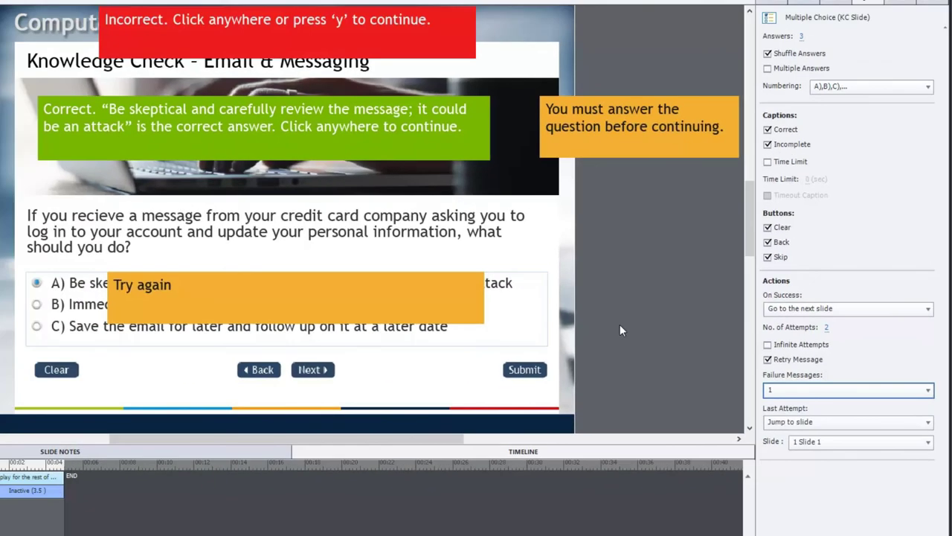
{"action": "left_click", "coordinate": [302, 299]}
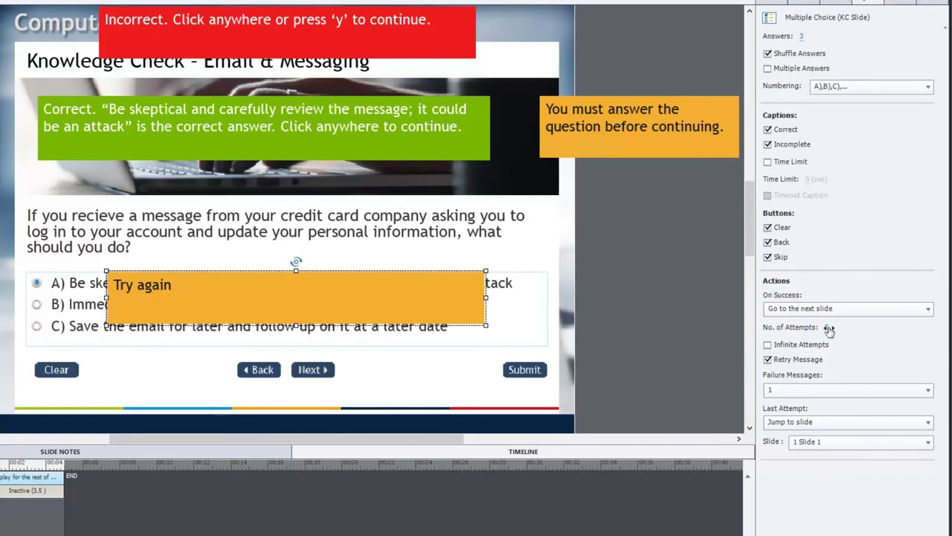
{"action": "left_click_drag", "start_coordinate": [828, 329], "coordinate": [816, 332]}
Paste the incorrect-answer message into the retry caption without its copied formatting.
{"action": "double_click", "coordinate": [144, 287]}
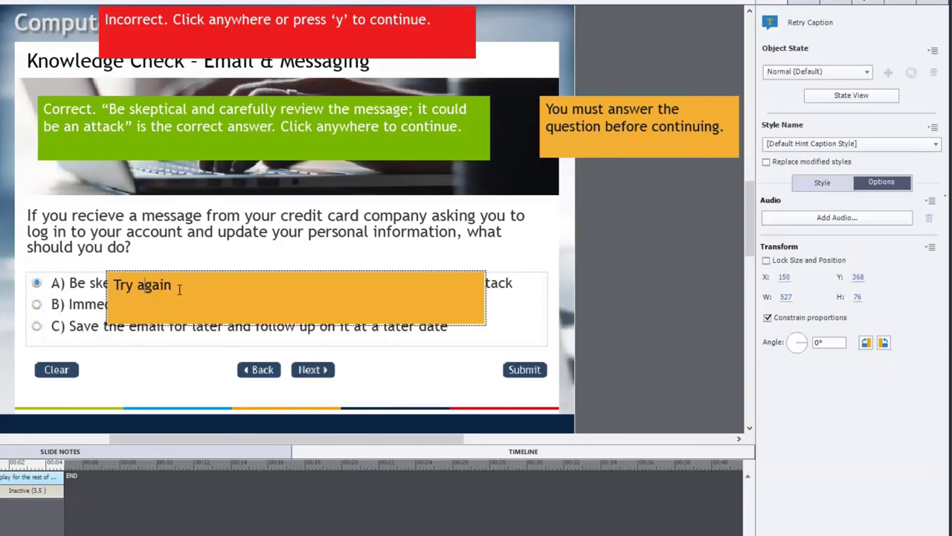
{"action": "key", "text": "ctrl+a"}
{"action": "key", "text": "ctrl+v"}
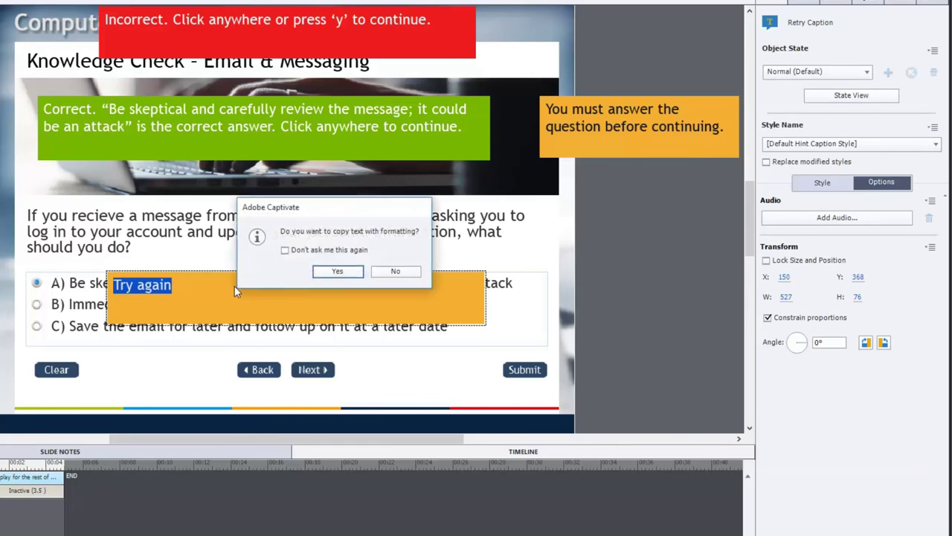
{"action": "left_click", "coordinate": [392, 270]}
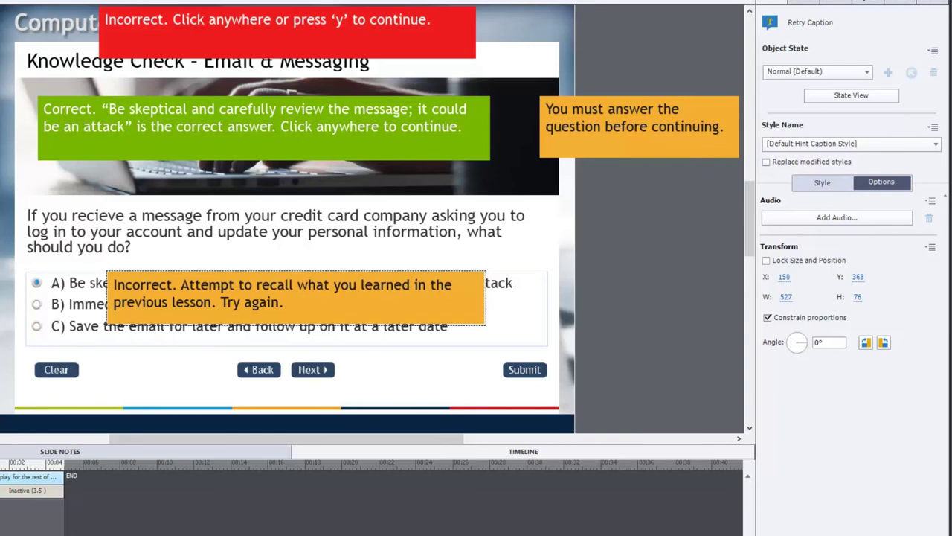
Replace the red failure caption's text with 'Incorrect. Perhaps you overlooked something… Click anywhere to return to the lesson.'.
{"action": "left_click", "coordinate": [239, 20]}
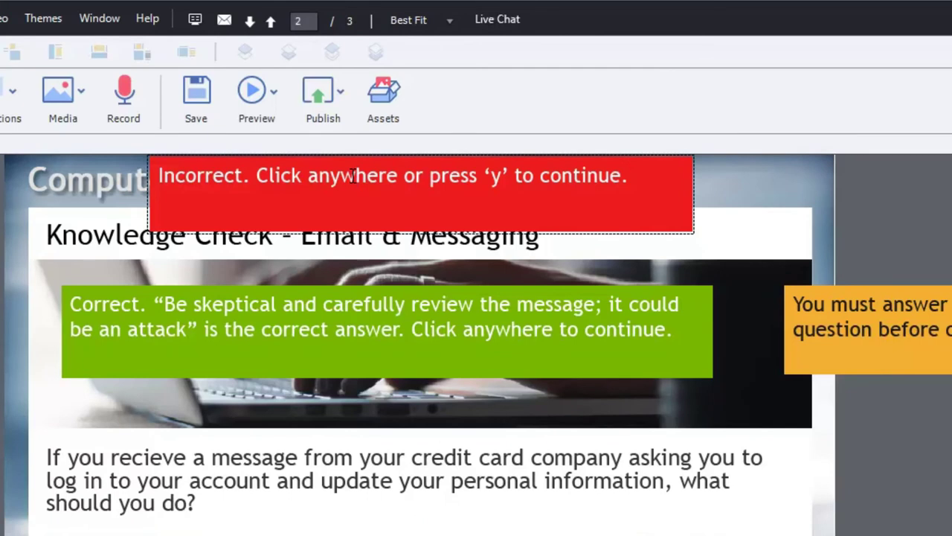
{"action": "key", "text": "ctrl+a"}
{"action": "key", "text": "ctrl+c"}
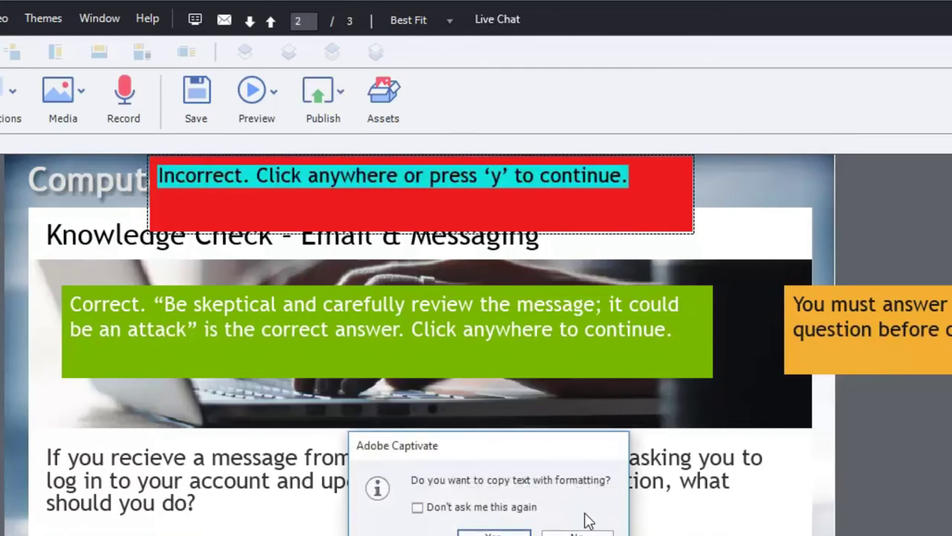
{"action": "left_click", "coordinate": [573, 533]}
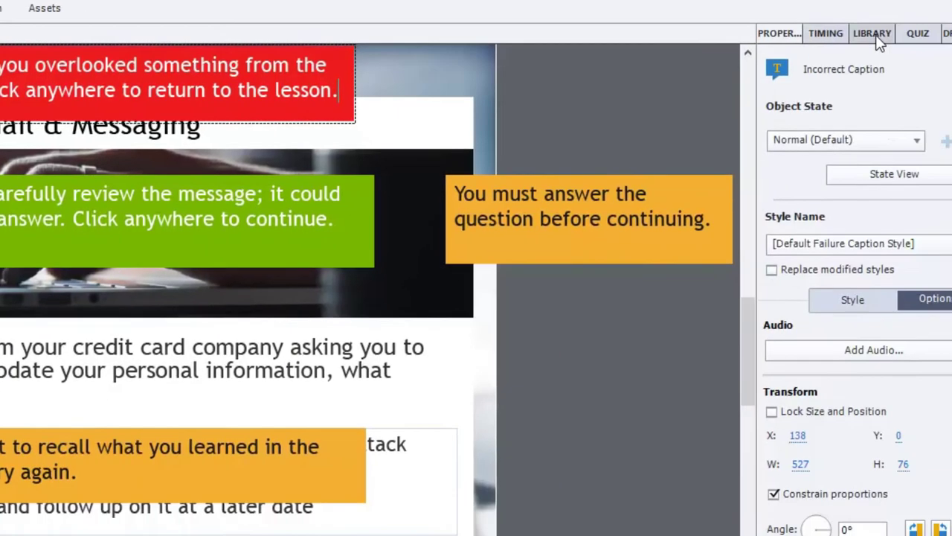
Attach the first Windows sound to the Incomplete caption and the second to the Correct caption.
{"action": "left_click", "coordinate": [871, 32]}
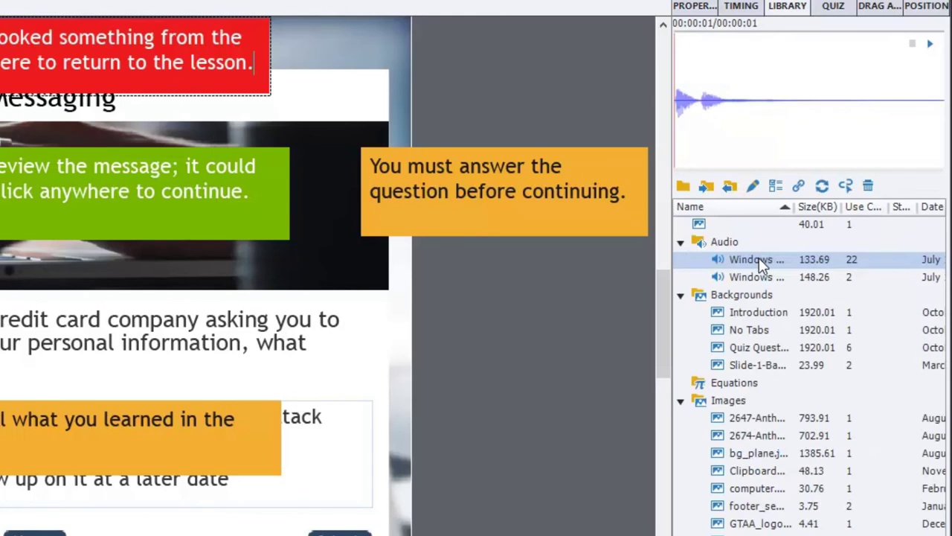
{"action": "left_click_drag", "start_coordinate": [759, 258], "coordinate": [97, 36]}
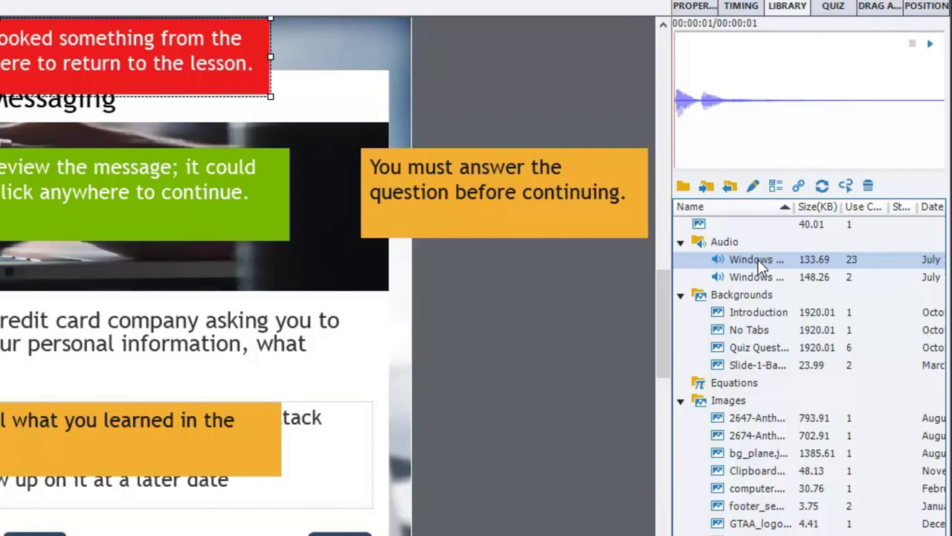
{"action": "left_click_drag", "start_coordinate": [758, 270], "coordinate": [532, 202]}
{"action": "left_click", "coordinate": [149, 400]}
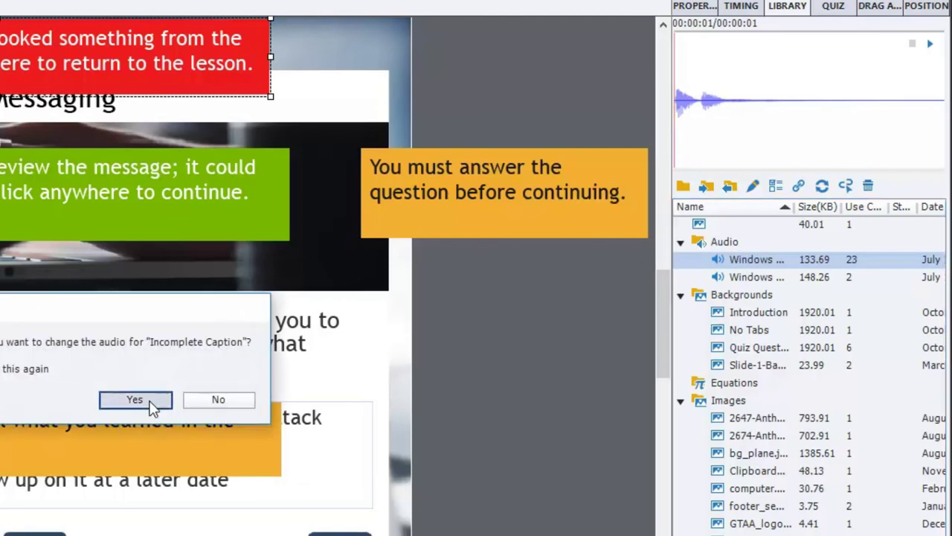
{"action": "left_click_drag", "start_coordinate": [753, 258], "coordinate": [1, 432]}
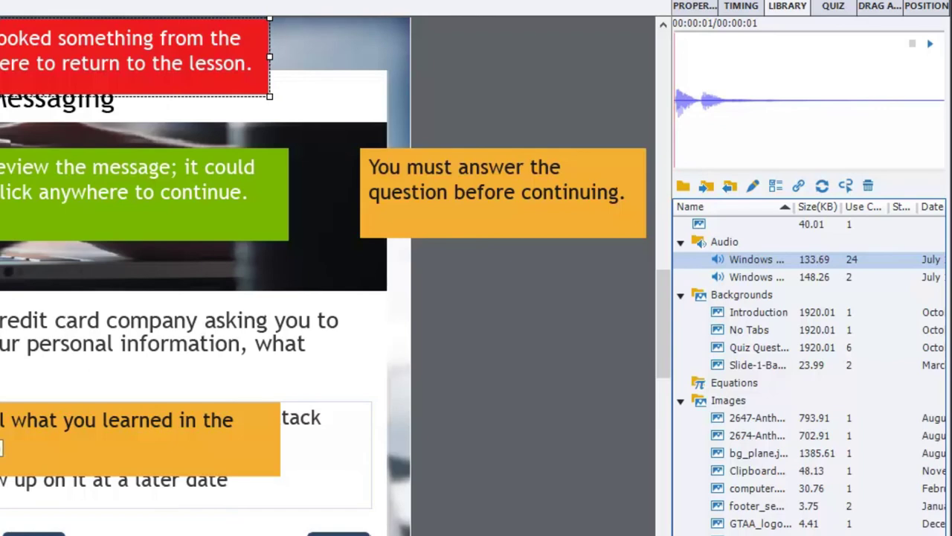
{"action": "left_click", "coordinate": [744, 279]}
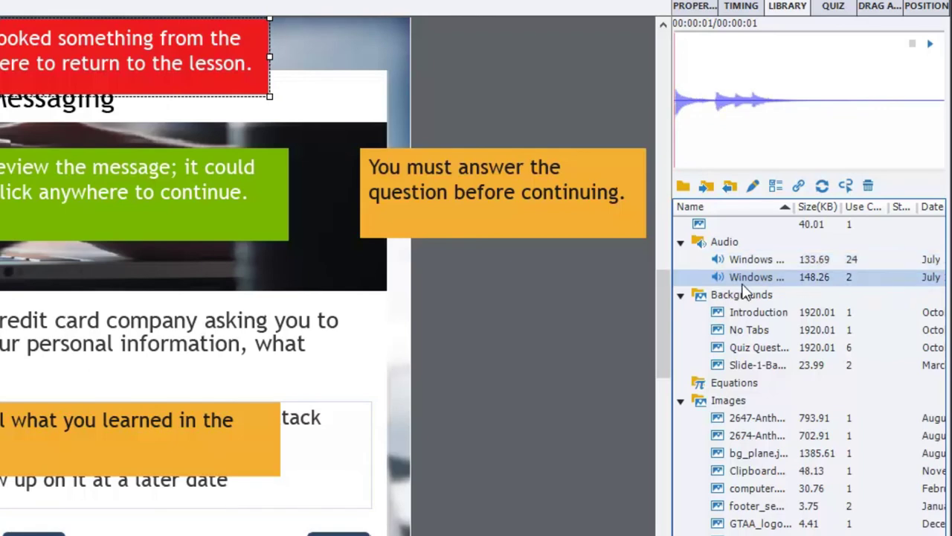
{"action": "left_click_drag", "start_coordinate": [758, 287], "coordinate": [64, 190]}
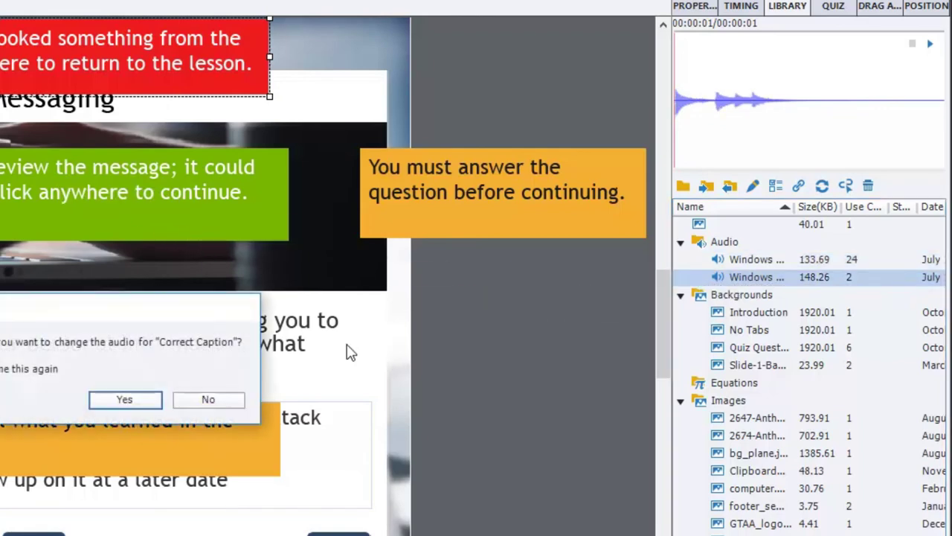
{"action": "left_click", "coordinate": [153, 401]}
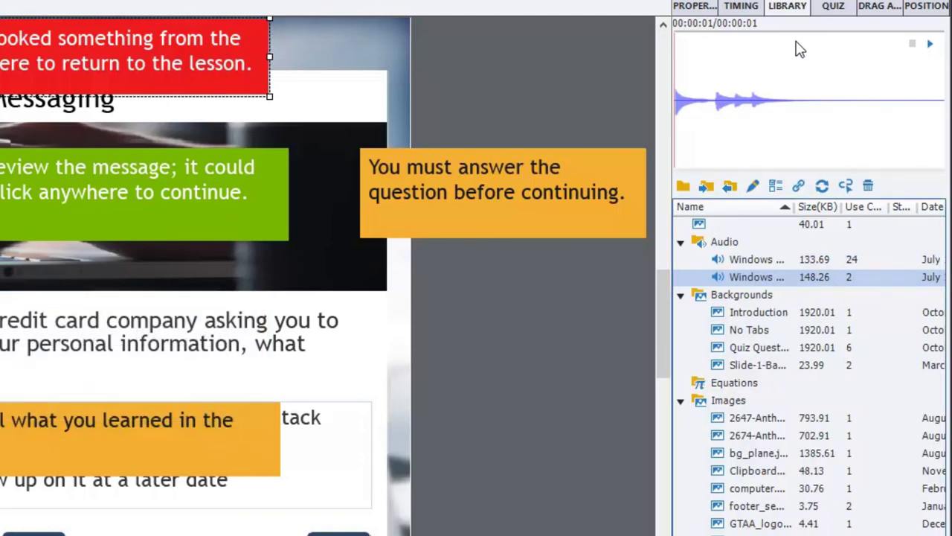
{"action": "left_click", "coordinate": [830, 9]}
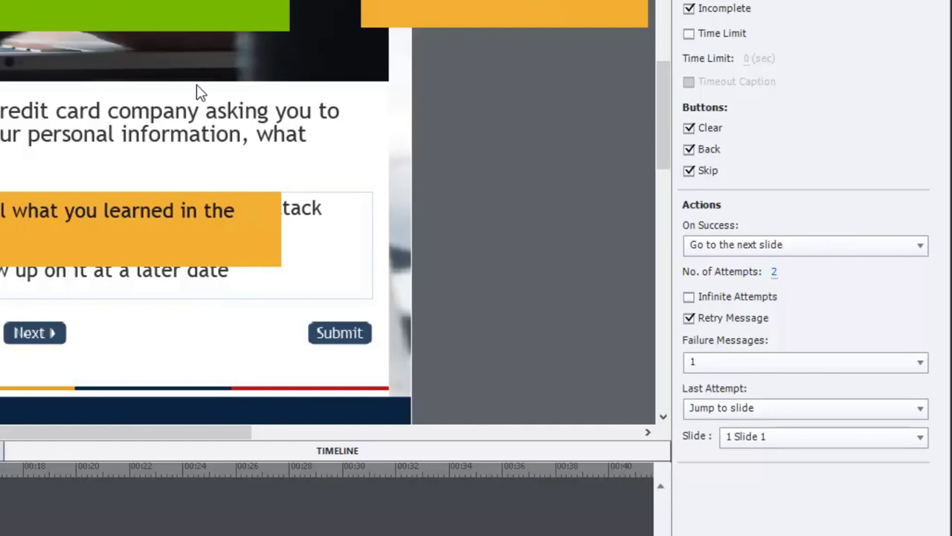
Centre the green, red and two orange feedback captions over the laptop question image.
{"action": "left_click", "coordinate": [157, 69]}
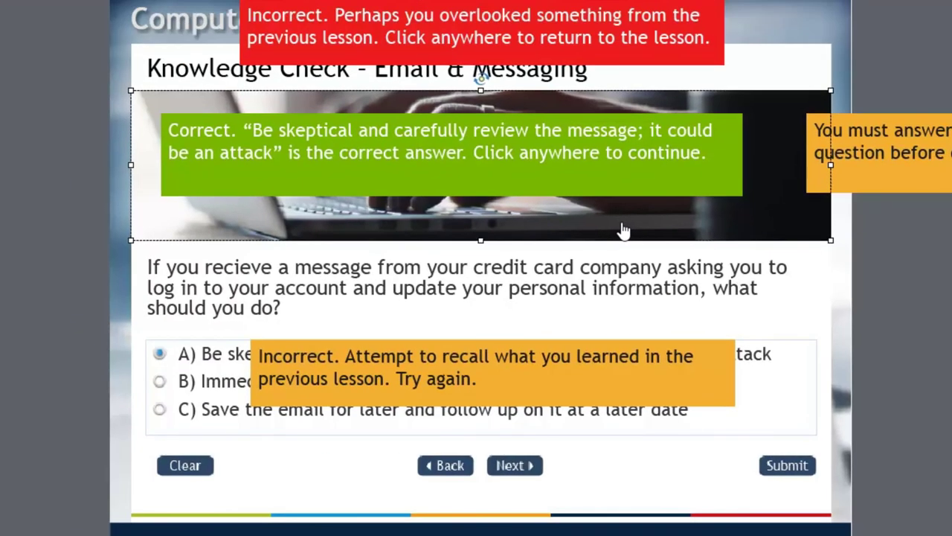
{"action": "left_click", "coordinate": [558, 168]}
{"action": "left_click", "coordinate": [558, 44], "text": "shift"}
{"action": "left_click", "coordinate": [901, 146], "text": "shift"}
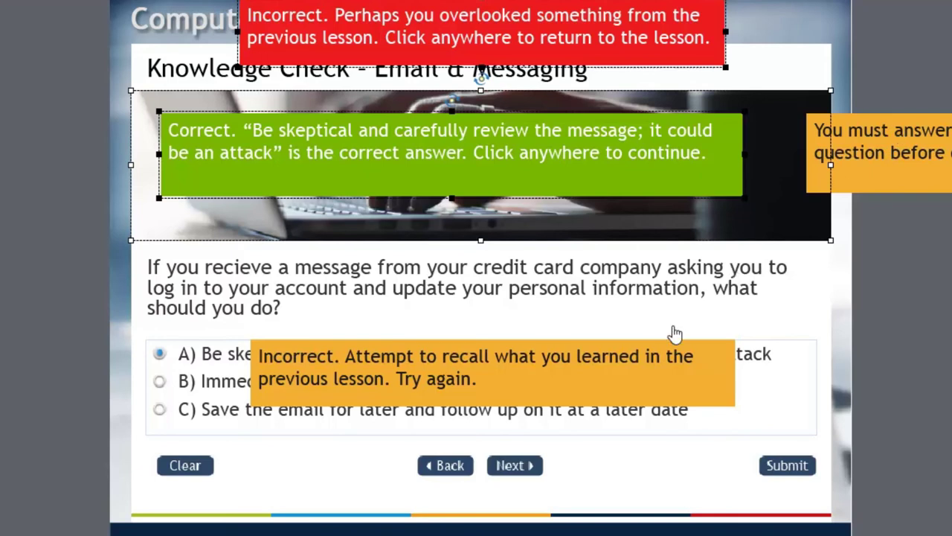
{"action": "left_click", "coordinate": [582, 381], "text": "shift"}
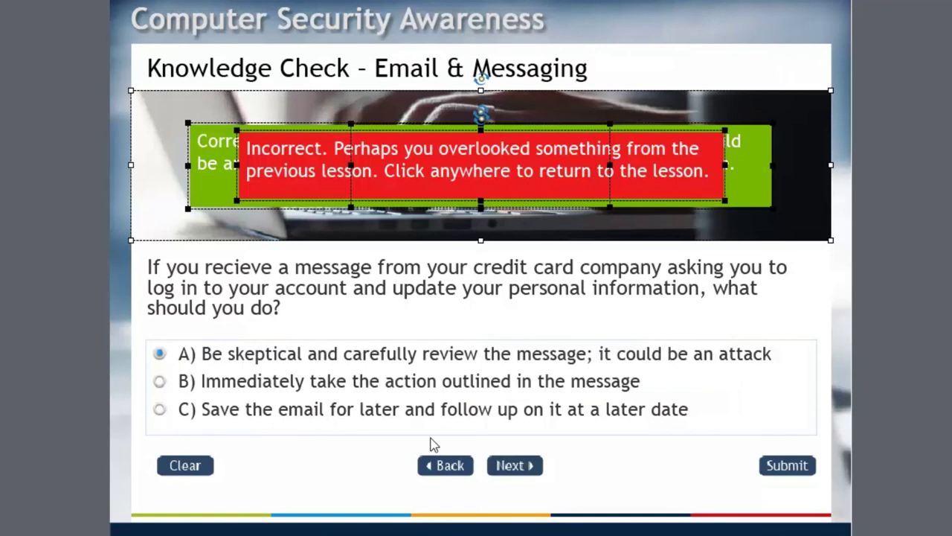
{"action": "left_click", "coordinate": [898, 117]}
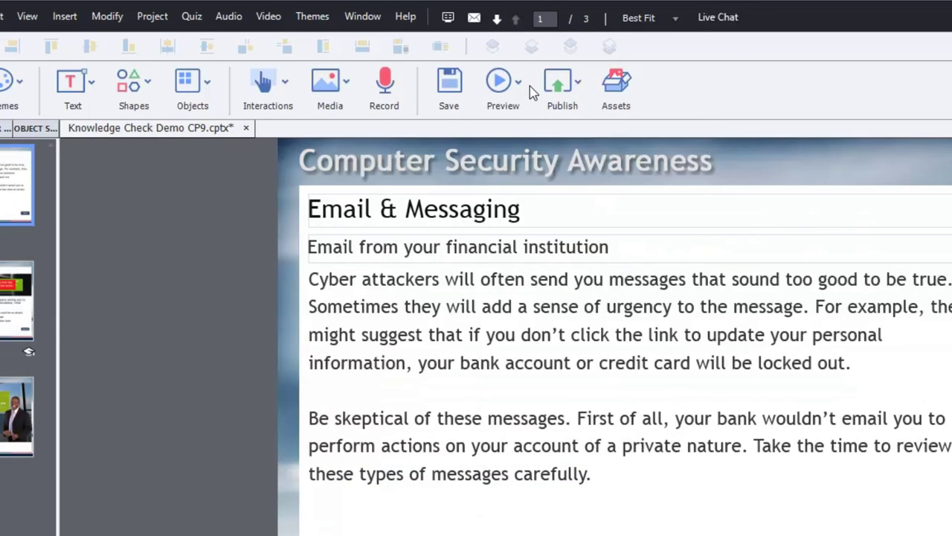
Run a full Project preview of the Computer Security Awareness course.
{"action": "left_click", "coordinate": [525, 87]}
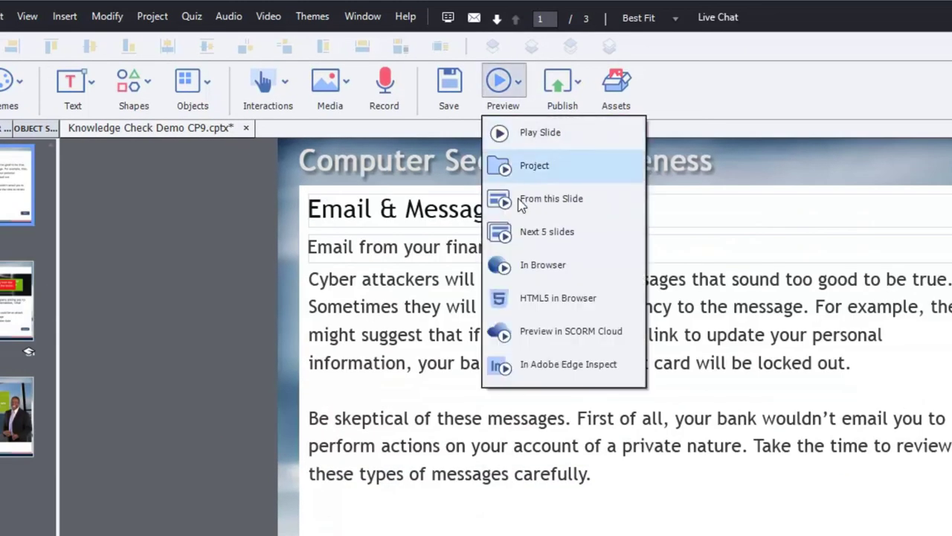
{"action": "left_click", "coordinate": [546, 168]}
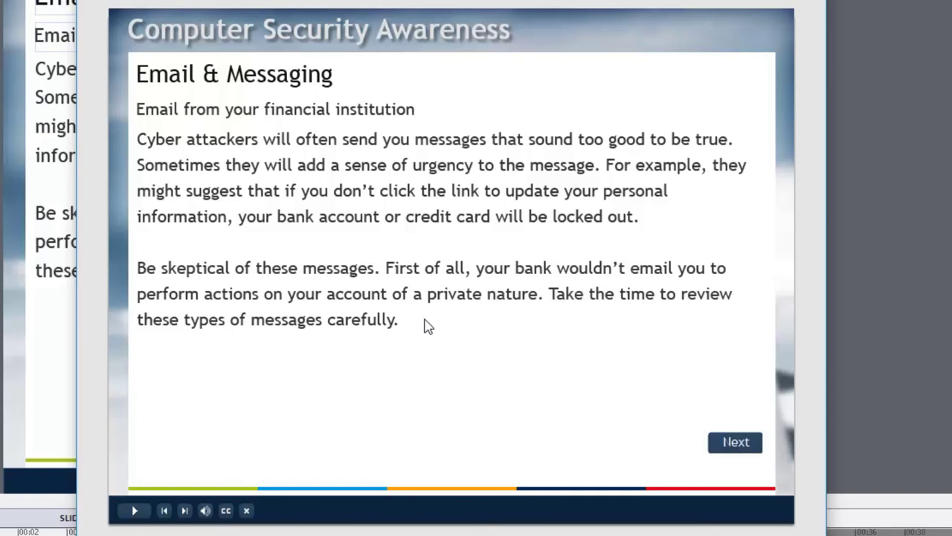
Advance to the Knowledge Check and submit wrong answer A to show the retry message.
{"action": "left_click", "coordinate": [735, 443]}
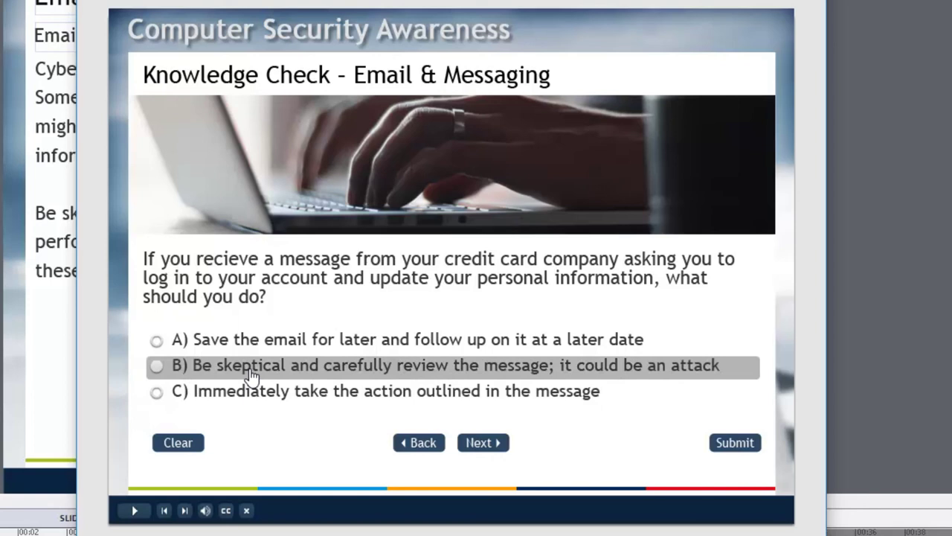
{"action": "left_click", "coordinate": [286, 344]}
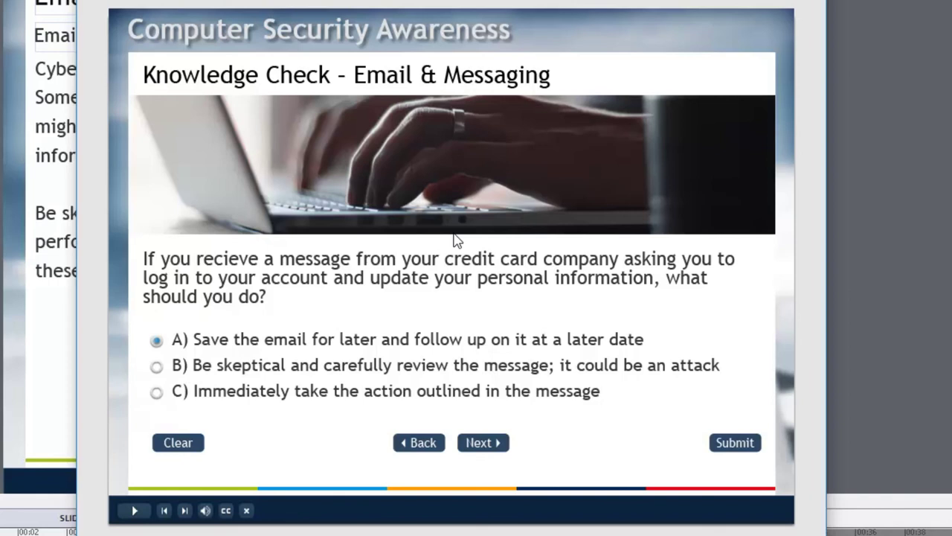
{"action": "left_click", "coordinate": [735, 448]}
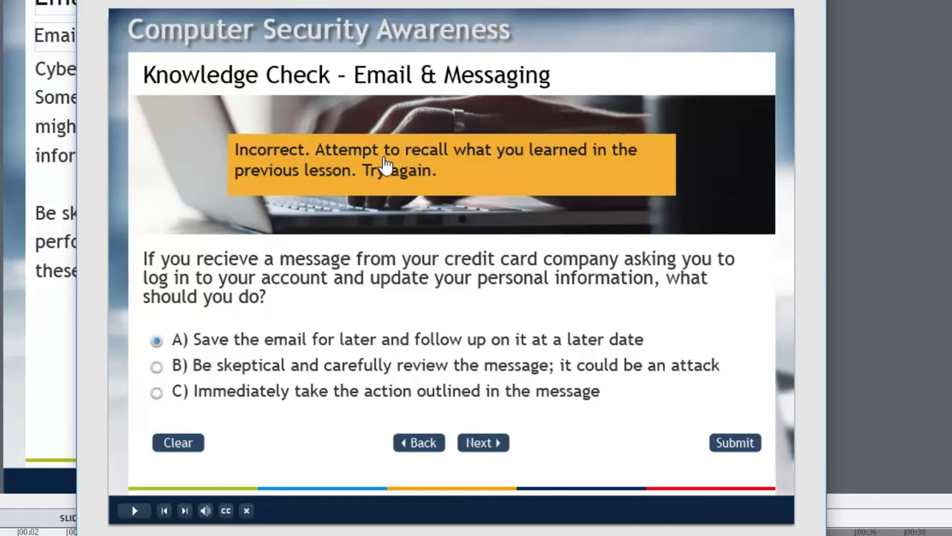
Dismiss the retry message and submit wrong answer C to trigger the failure message.
{"action": "left_click", "coordinate": [436, 176]}
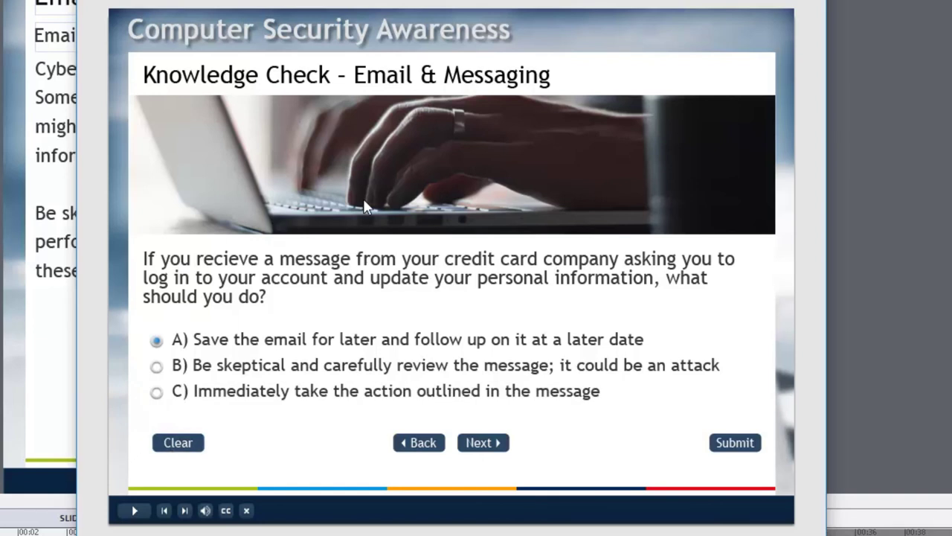
{"action": "left_click", "coordinate": [290, 400]}
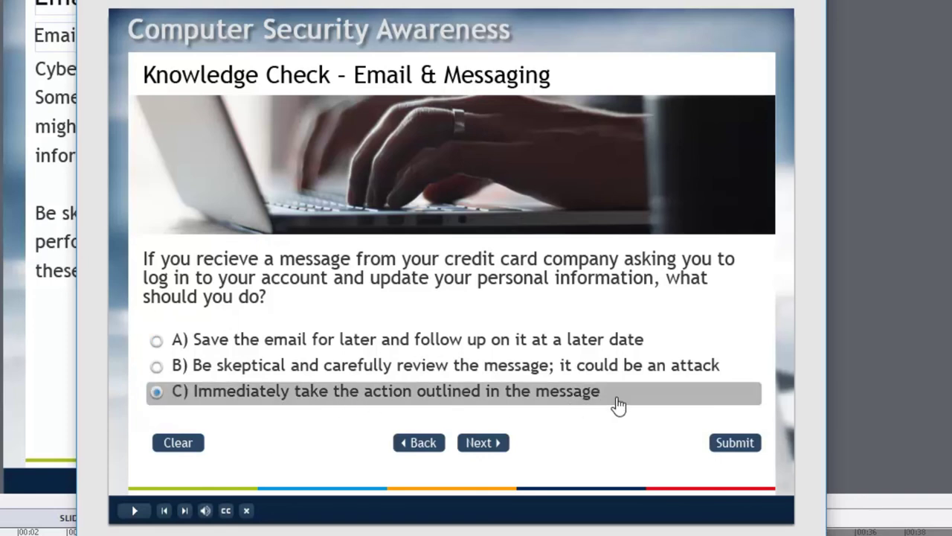
{"action": "left_click", "coordinate": [735, 447]}
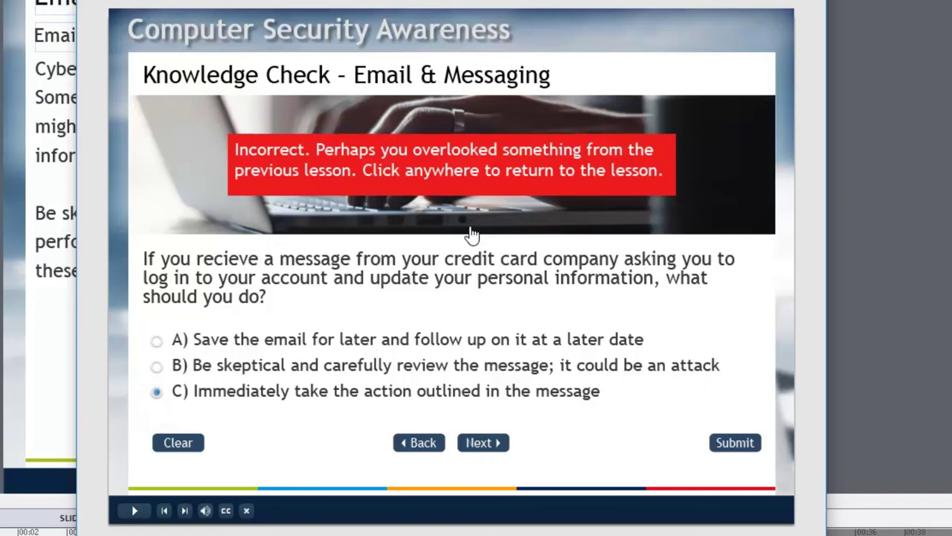
Return to the lesson via the failure caption, then submit correct answer B for the Correct message.
{"action": "left_click", "coordinate": [494, 169]}
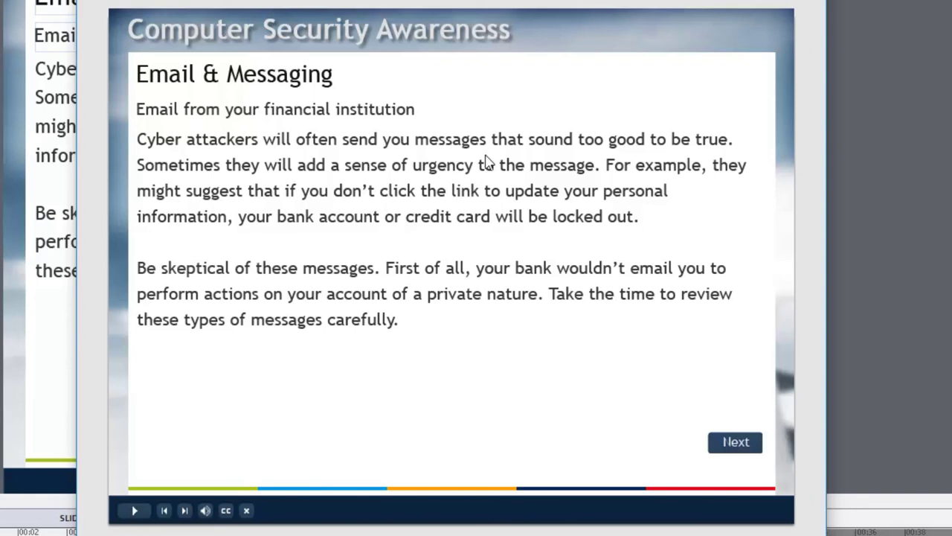
{"action": "left_click", "coordinate": [736, 443]}
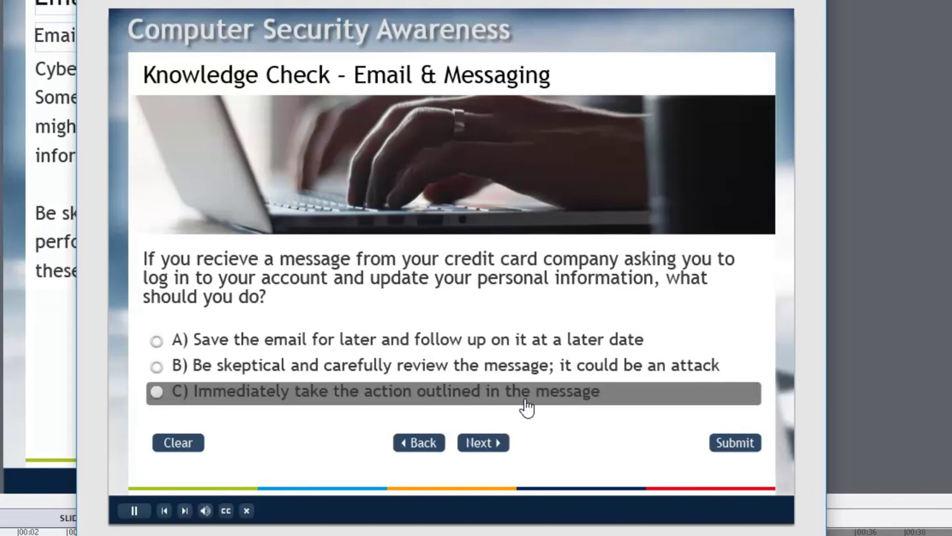
{"action": "left_click", "coordinate": [259, 366]}
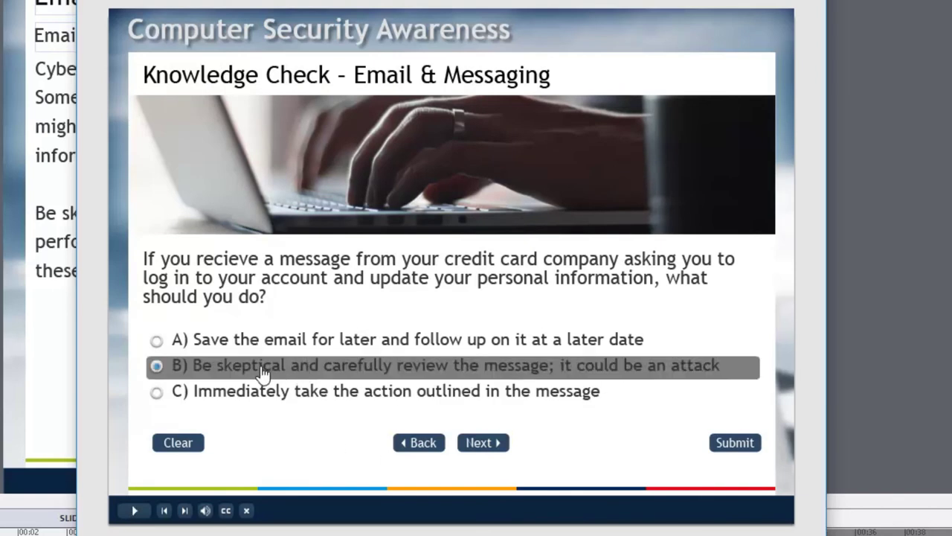
{"action": "left_click", "coordinate": [736, 447]}
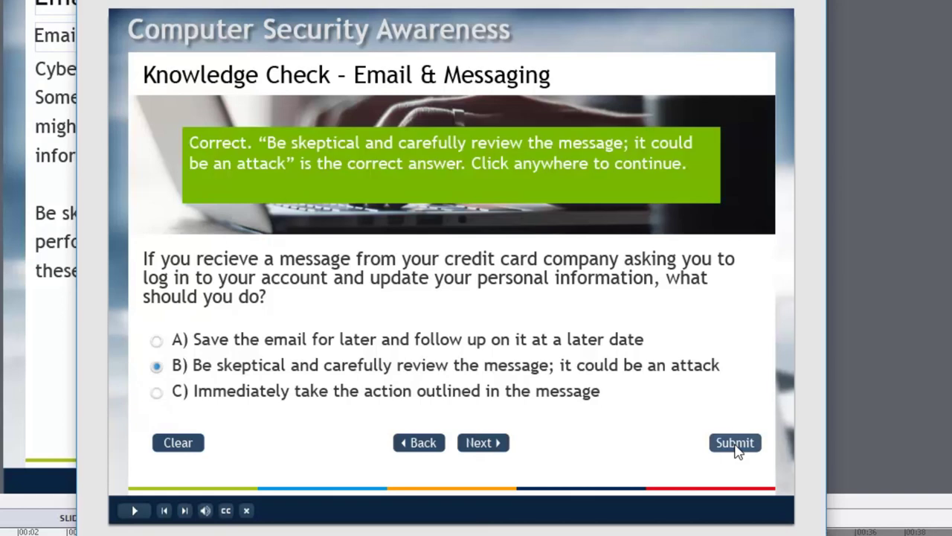